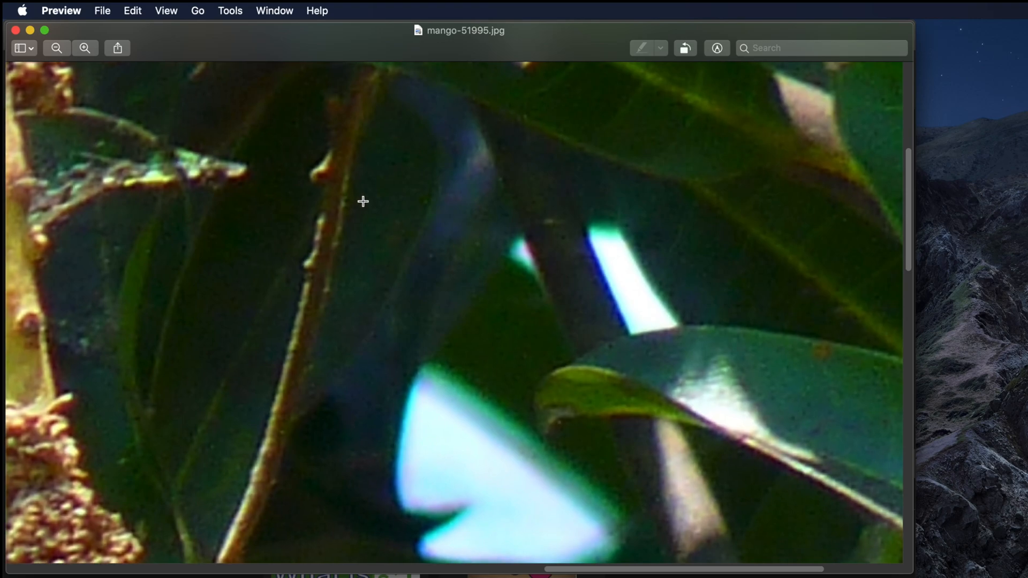
View the whole mango-51995.jpg photo and close its preview window
scroll(362, 199, "up", 5)
scroll(365, 196, "down", 3)
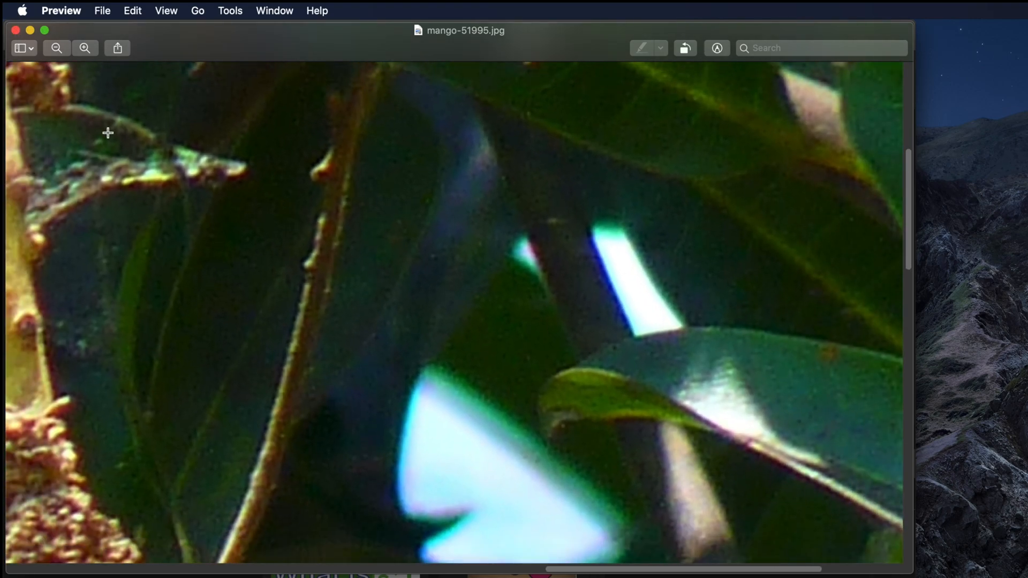
key("super+0")
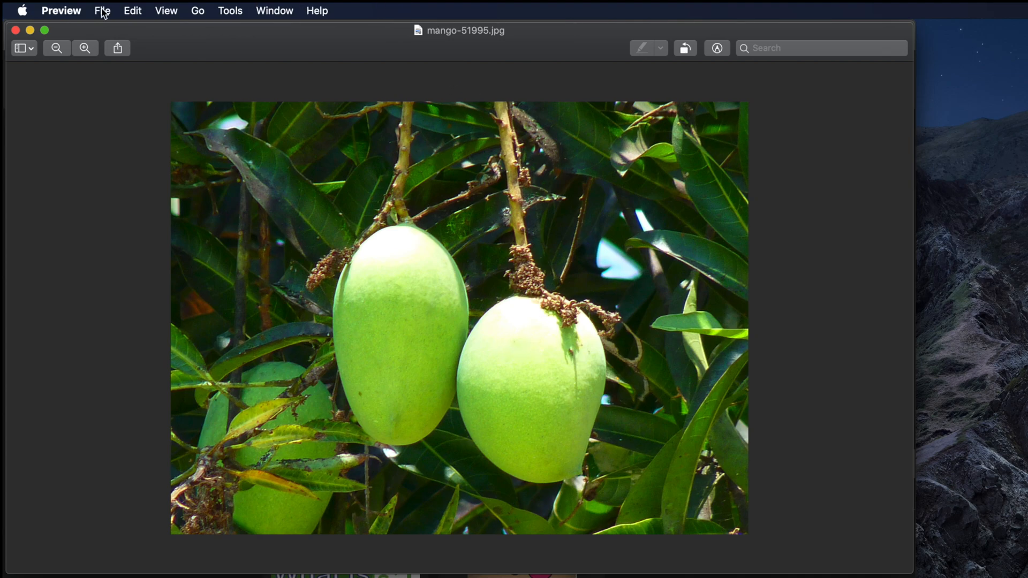
left_click(15, 30)
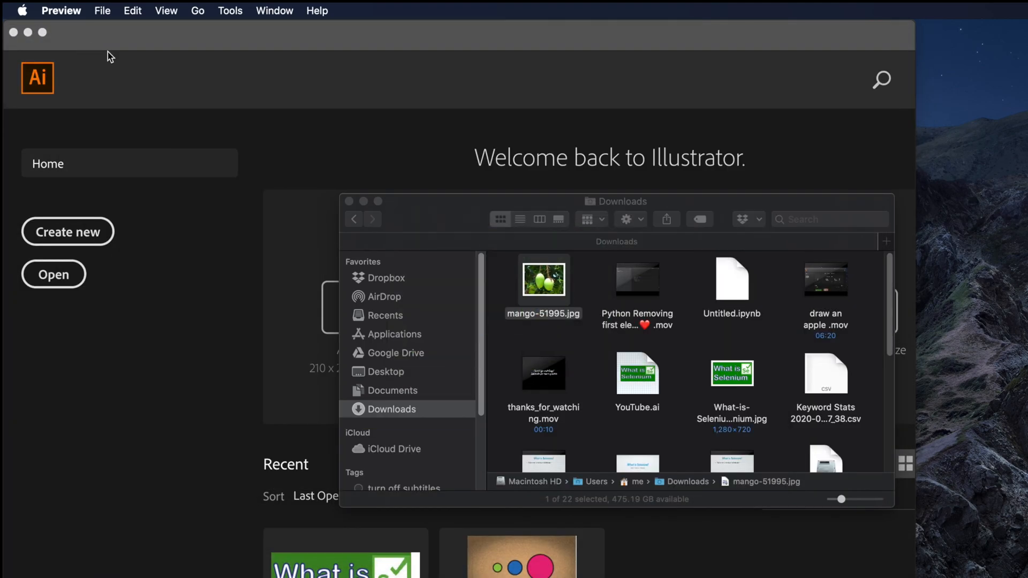
Move the Downloads window out of the way and switch to Illustrator
left_click(538, 298)
left_click_drag(444, 208, 1025, 332)
left_click(170, 193)
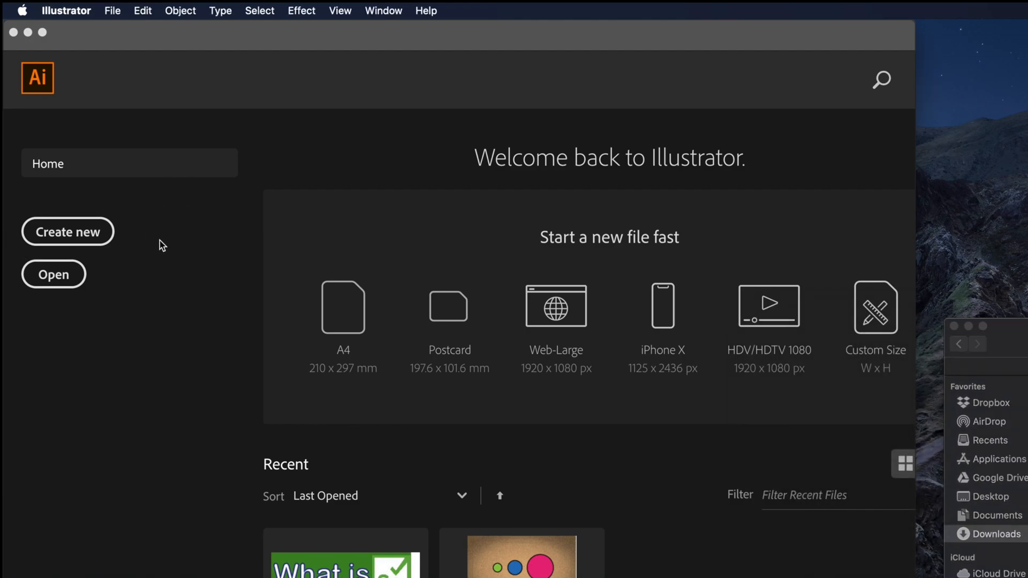
Open mango-51995.jpg from the Downloads folder in Illustrator
left_click(51, 278)
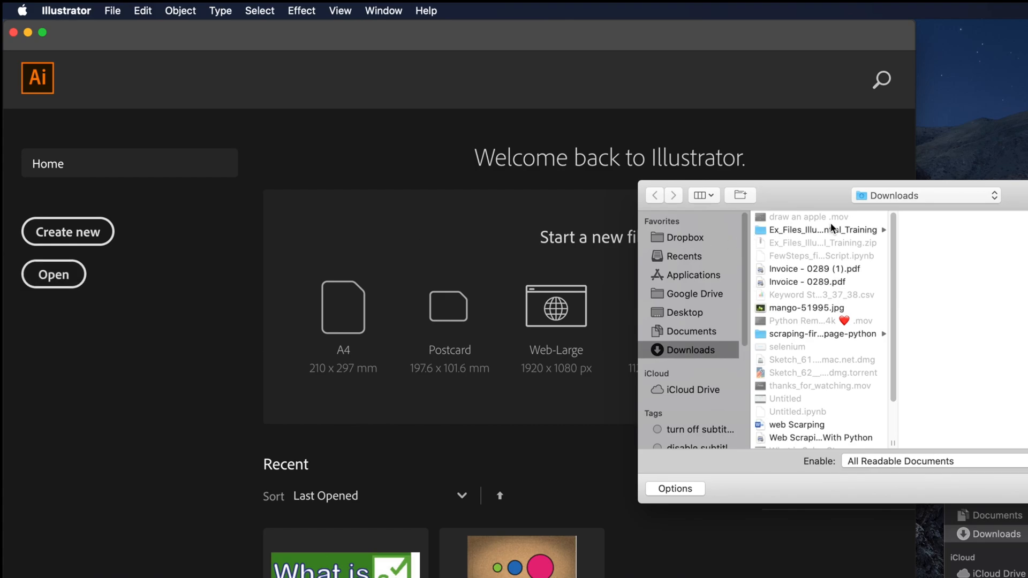
left_click_drag(837, 202, 466, 174)
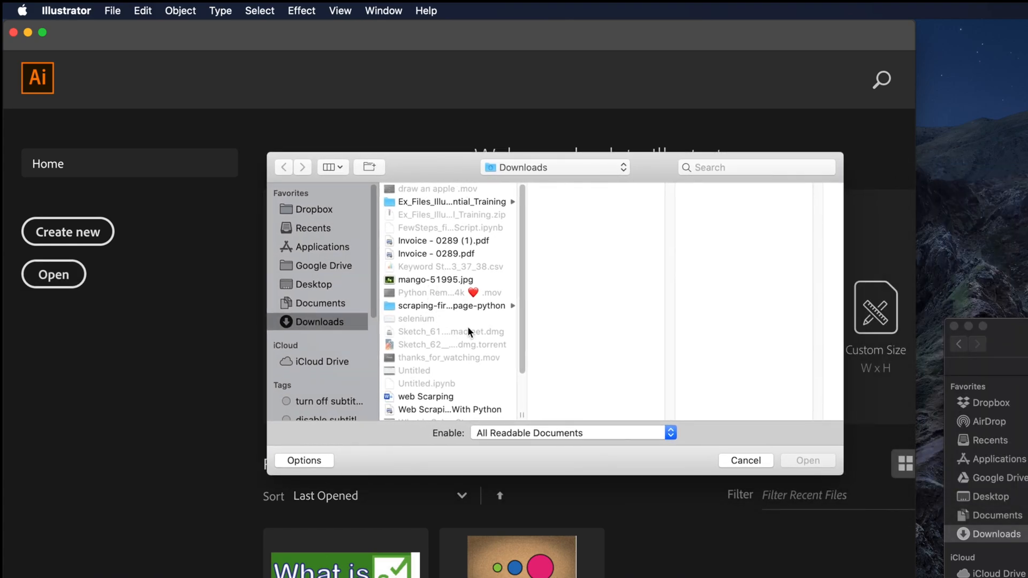
left_click(432, 281)
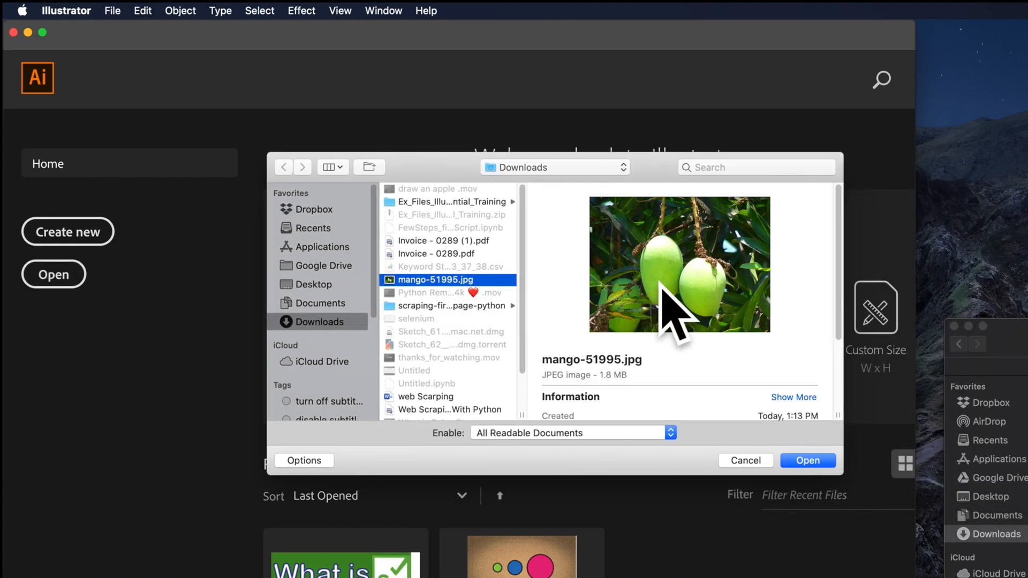
left_click(804, 463)
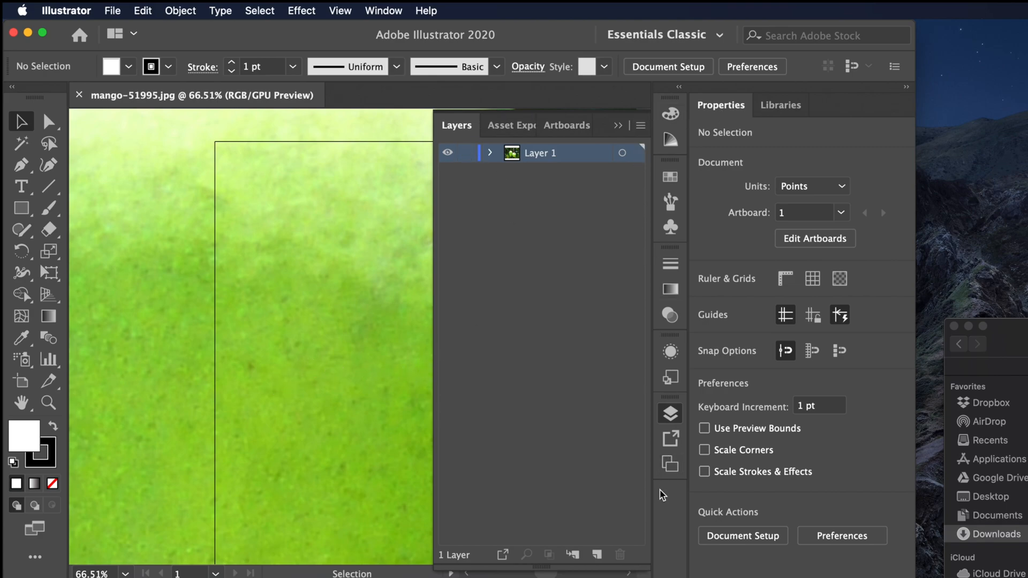
Clear the view of the canvas and select the mango photo
left_click(671, 414)
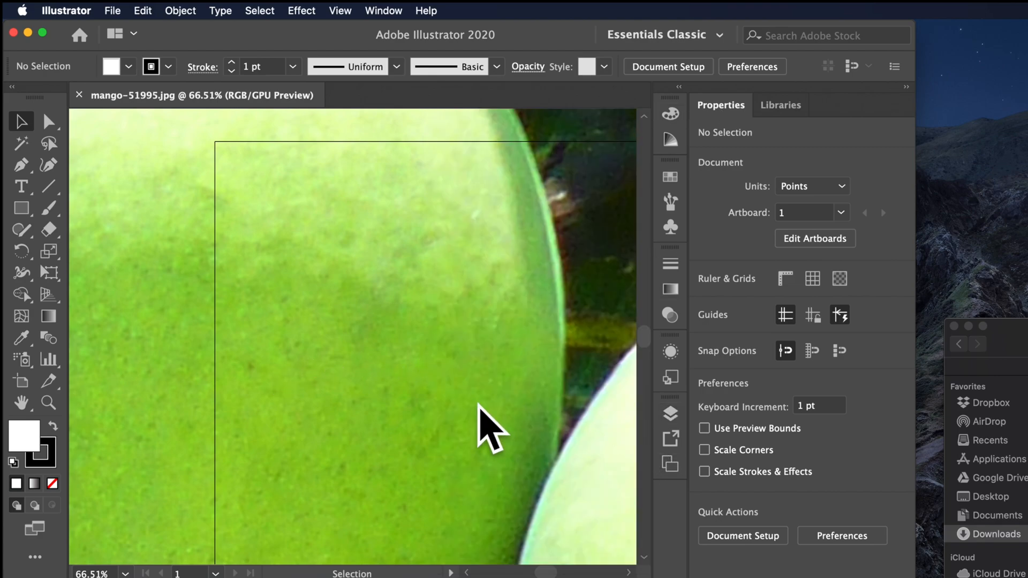
key("super+minus")
key("super+minus")
key("super+minus")
key("super+minus")
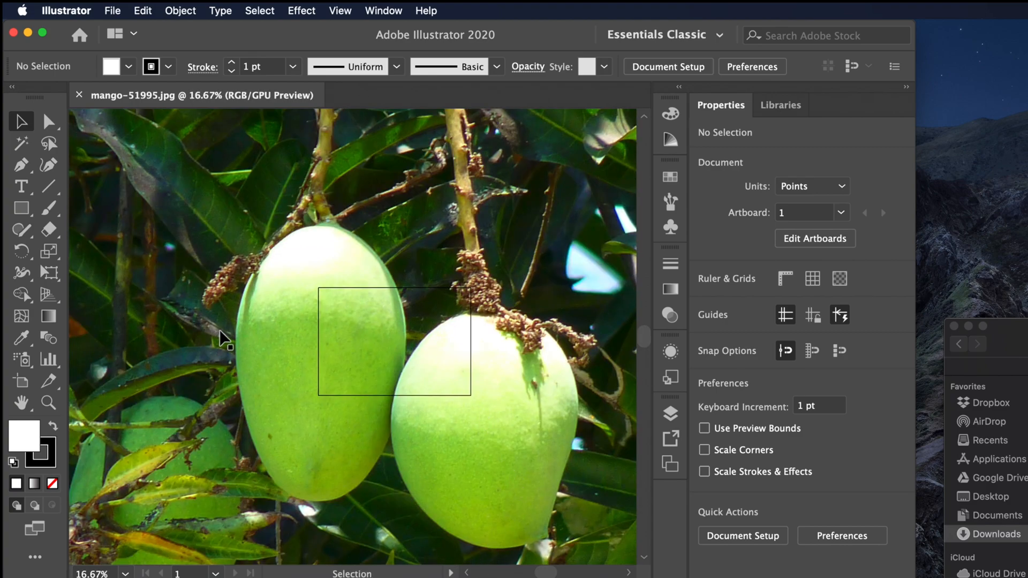
mouse_move(283, 361)
left_mouse_down()
mouse_move(258, 322)
mouse_move(268, 321)
mouse_move(257, 376)
mouse_move(279, 362)
left_mouse_up()
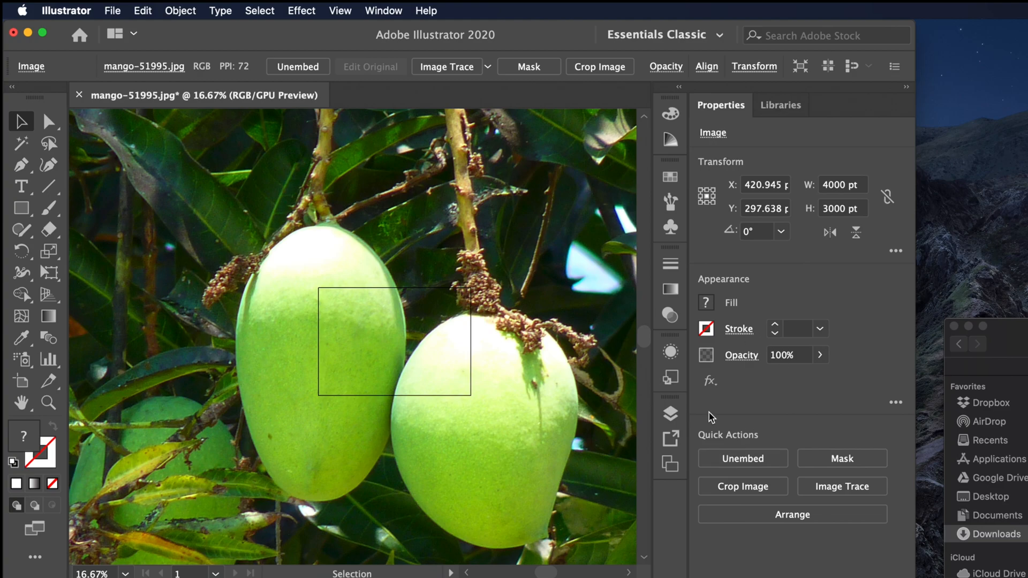
Add a new layer above the photo and lock Layer 1
left_click(670, 413)
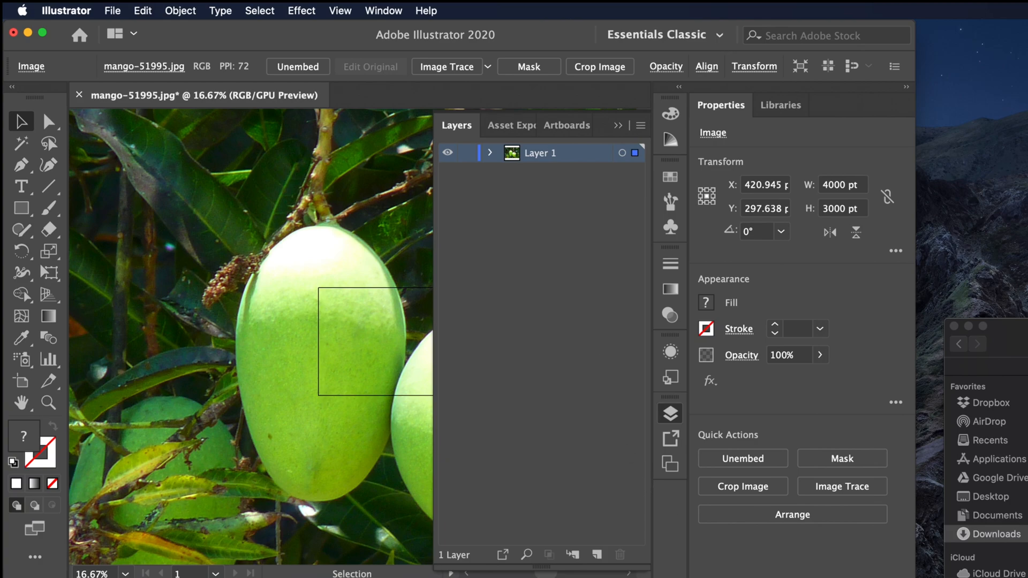
left_click(597, 555)
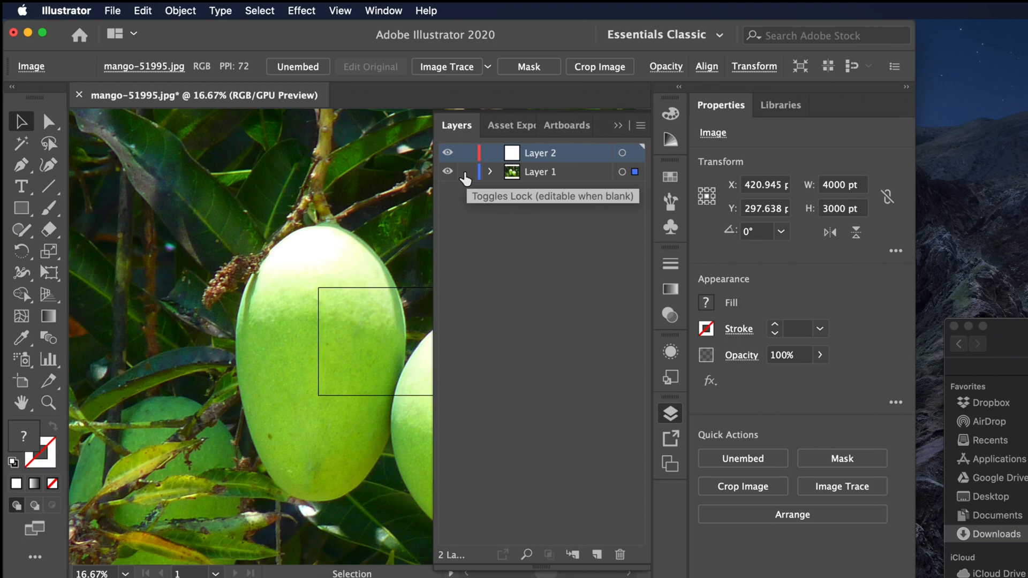
left_click(465, 172)
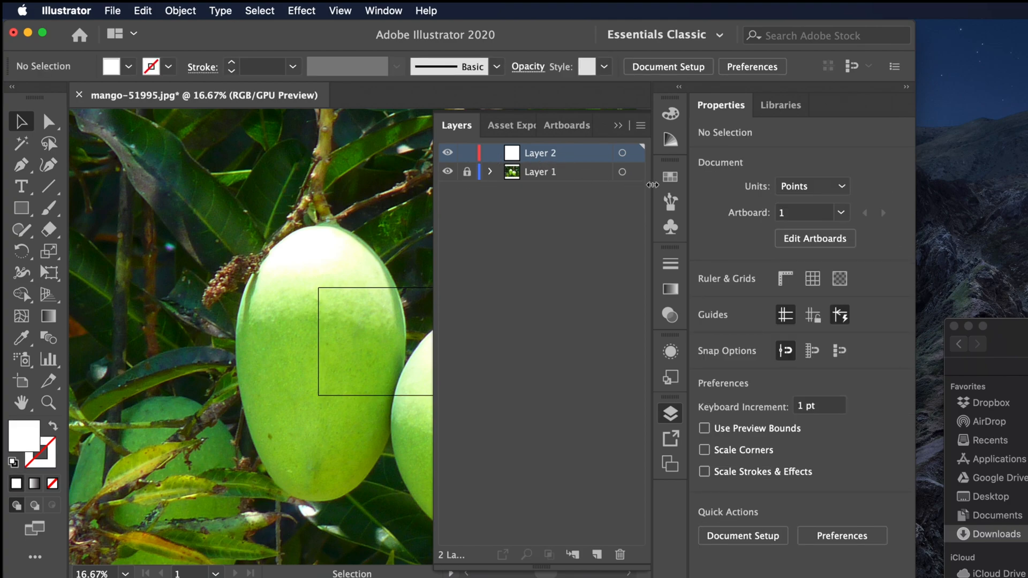
left_click(672, 421)
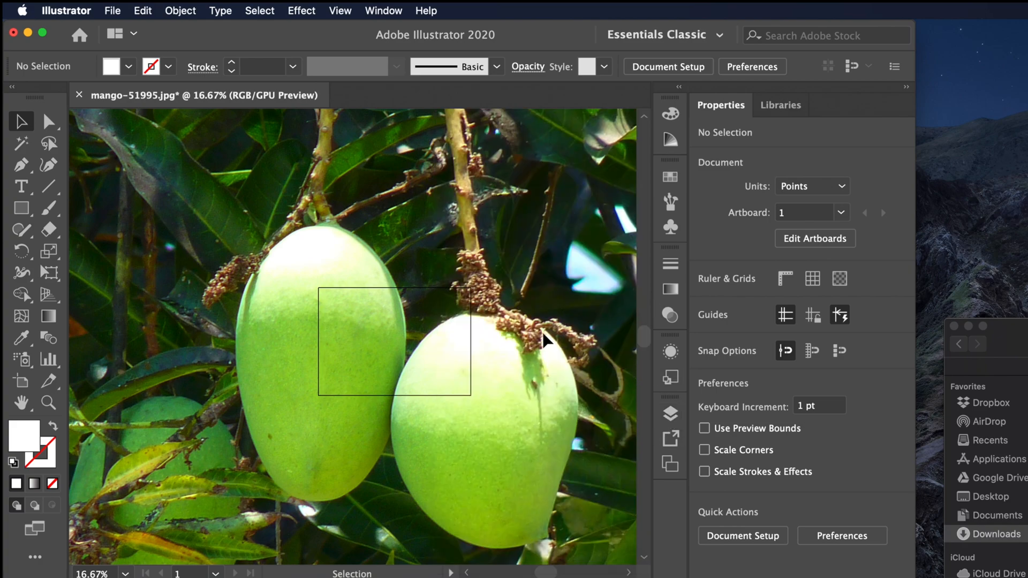
Set the fill to none and start a Pen tool path at the right mango's lower tip, following its bottom edge
left_click(21, 165)
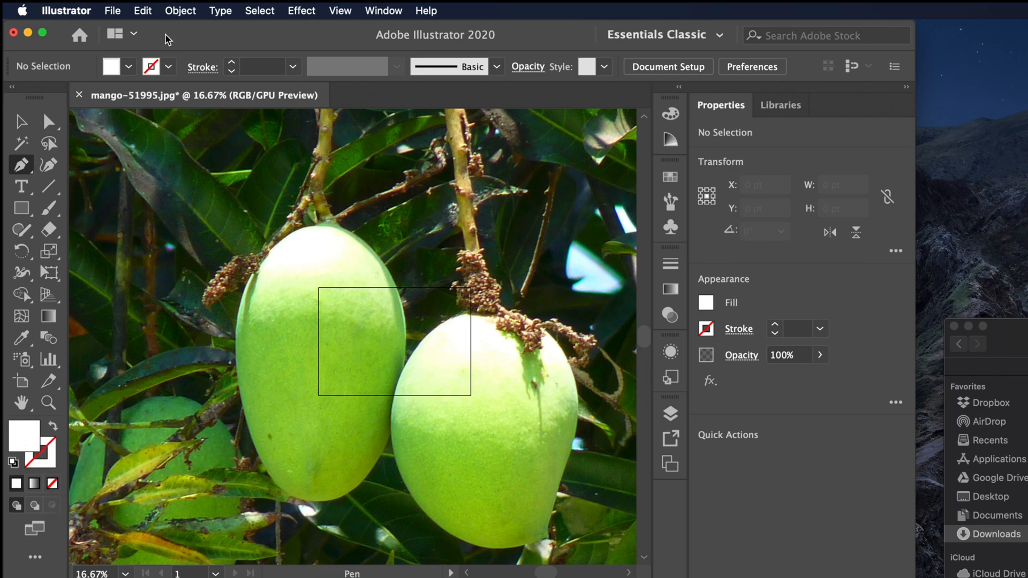
left_click(53, 484)
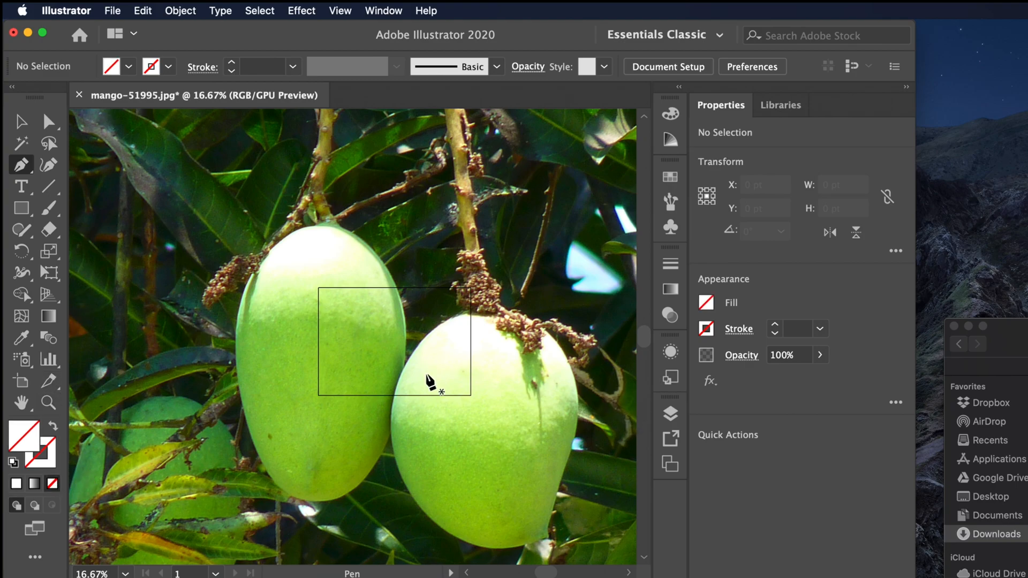
left_click_drag(545, 571, 546, 573)
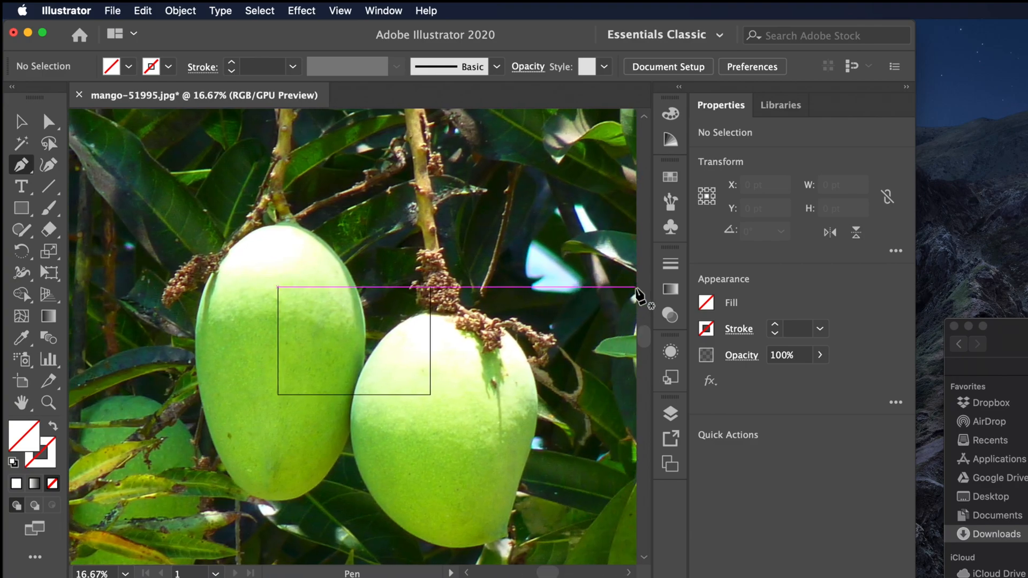
mouse_move(642, 337)
left_mouse_down()
mouse_move(642, 354)
mouse_move(643, 344)
left_mouse_up()
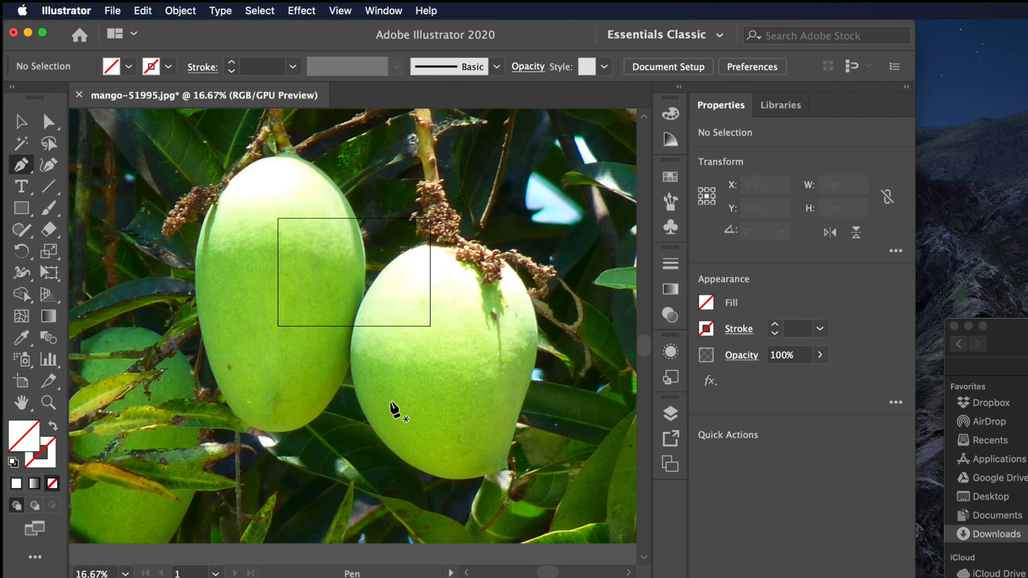
key("super+equal")
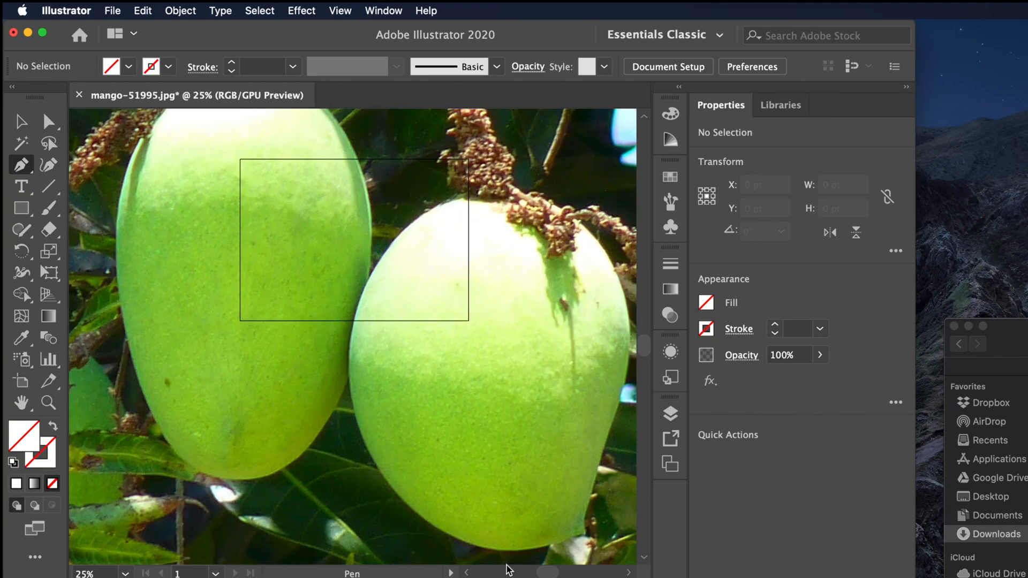
scroll(541, 573, "right", 5)
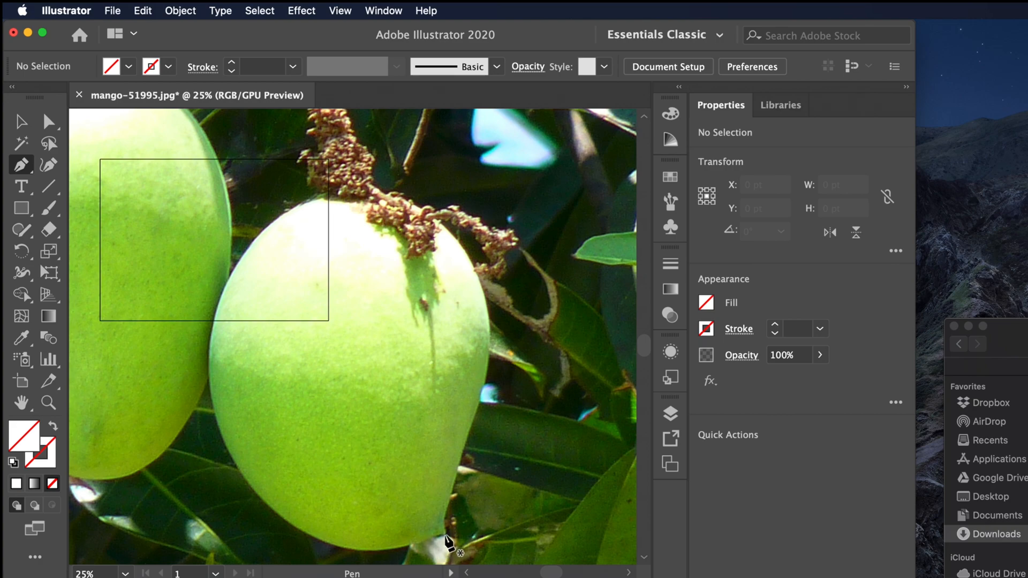
left_click(445, 535)
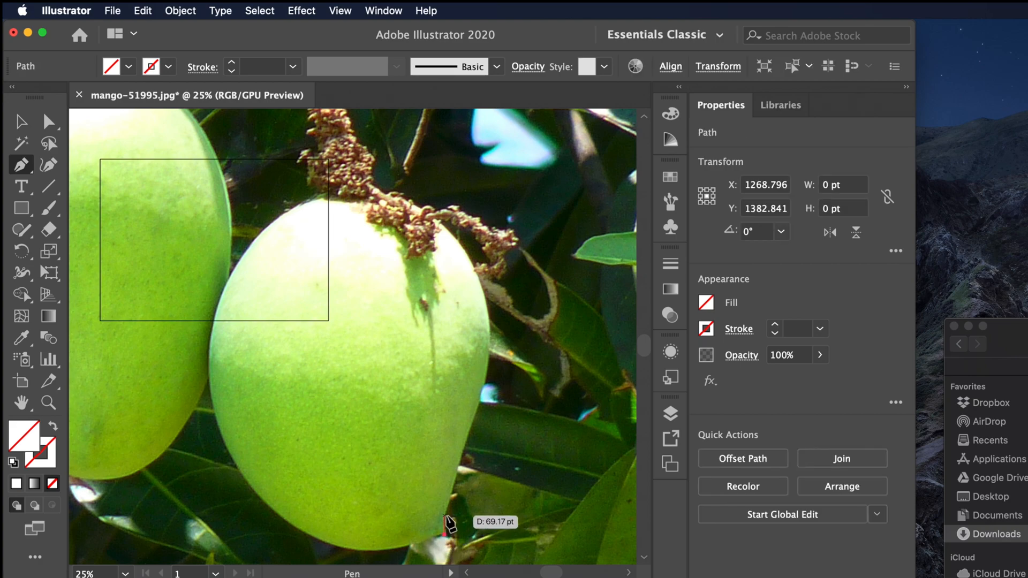
left_click_drag(445, 533, 422, 550)
left_click(419, 544)
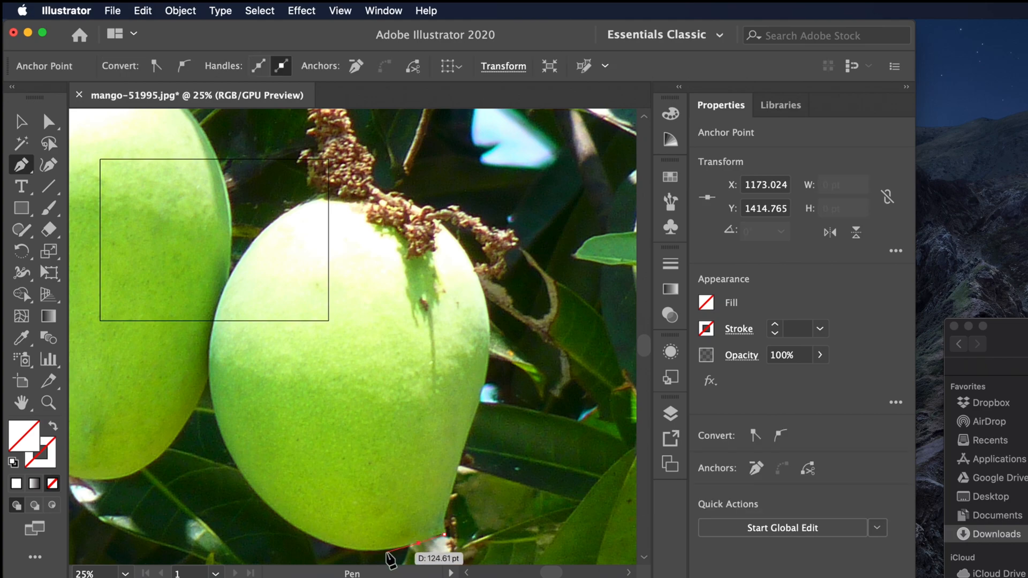
left_click(382, 551)
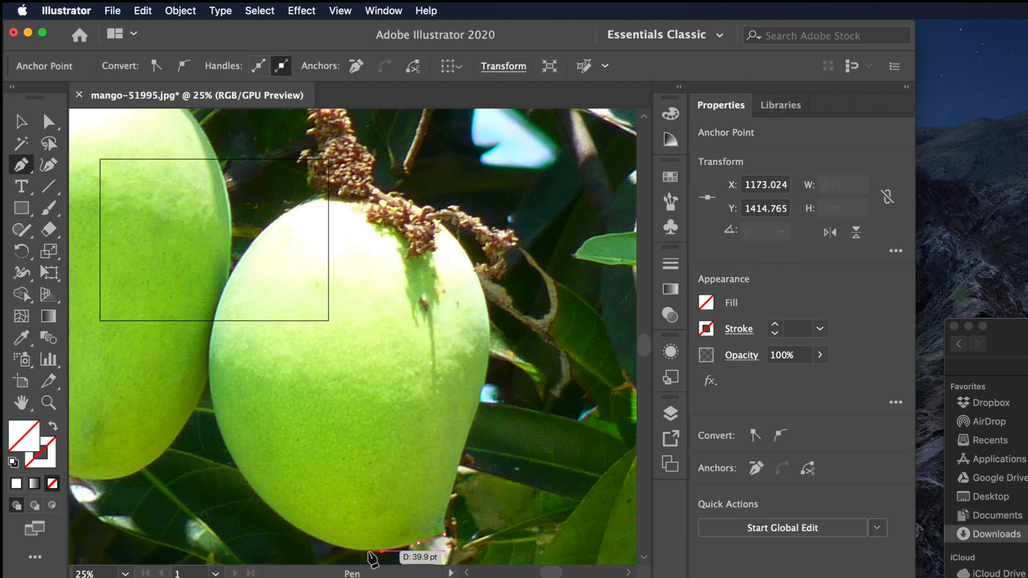
Continue the path around the right mango's lower left side up to where the two mangoes touch
left_click(336, 546)
left_click(310, 536)
left_click(282, 518)
left_click(257, 499)
left_click(238, 469)
left_click(217, 426)
left_click(208, 377)
left_click(210, 327)
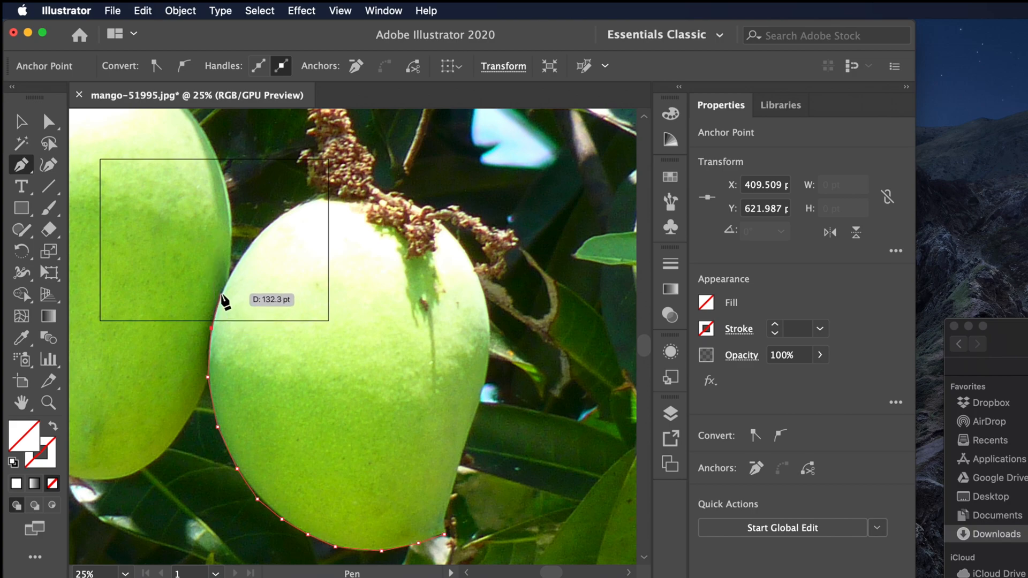
Extend the path along the right mango's upper left edge to the base of the stem cluster
left_click(220, 294)
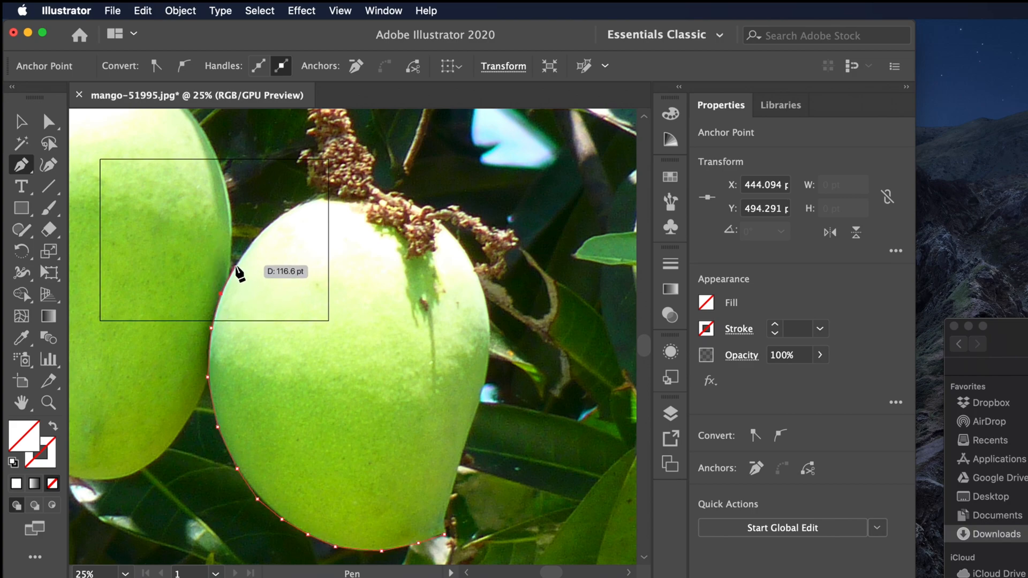
left_click(234, 264)
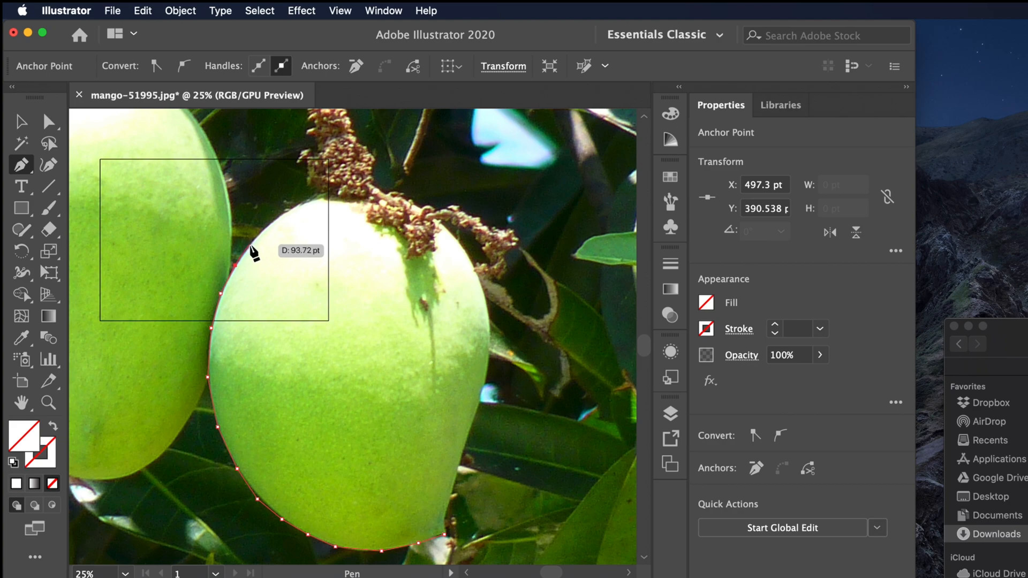
left_click(249, 245)
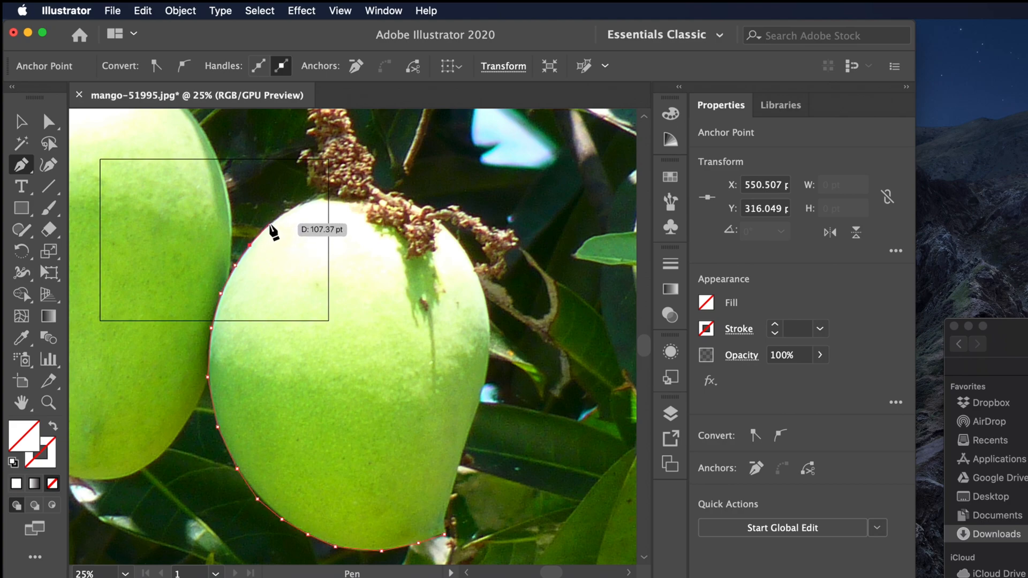
left_click(269, 222)
left_click(321, 191)
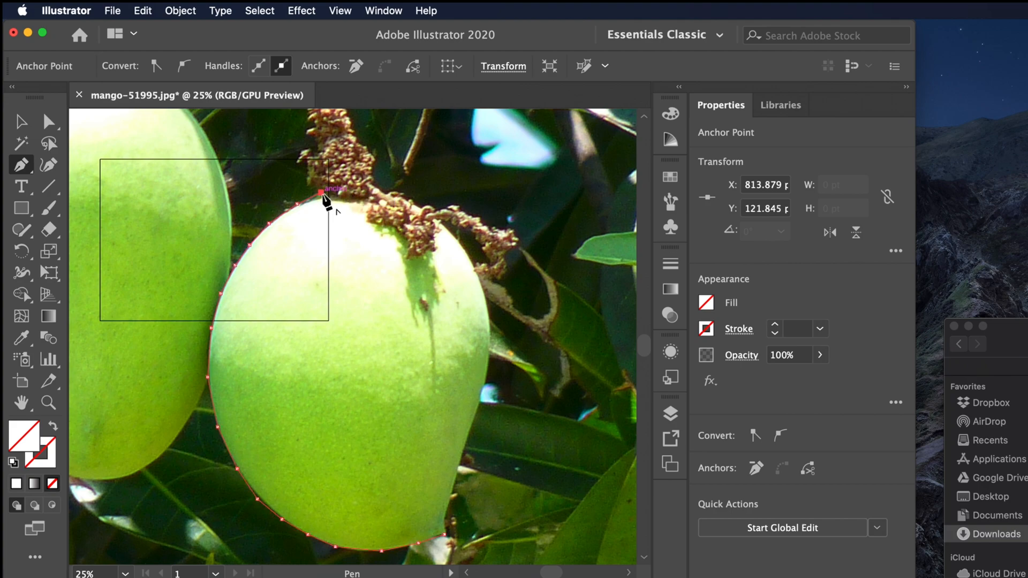
Trace the path up the left side of the brown stem cluster and across the stem above it
scroll(328, 202, "up", 5)
scroll(319, 252, "up", 2)
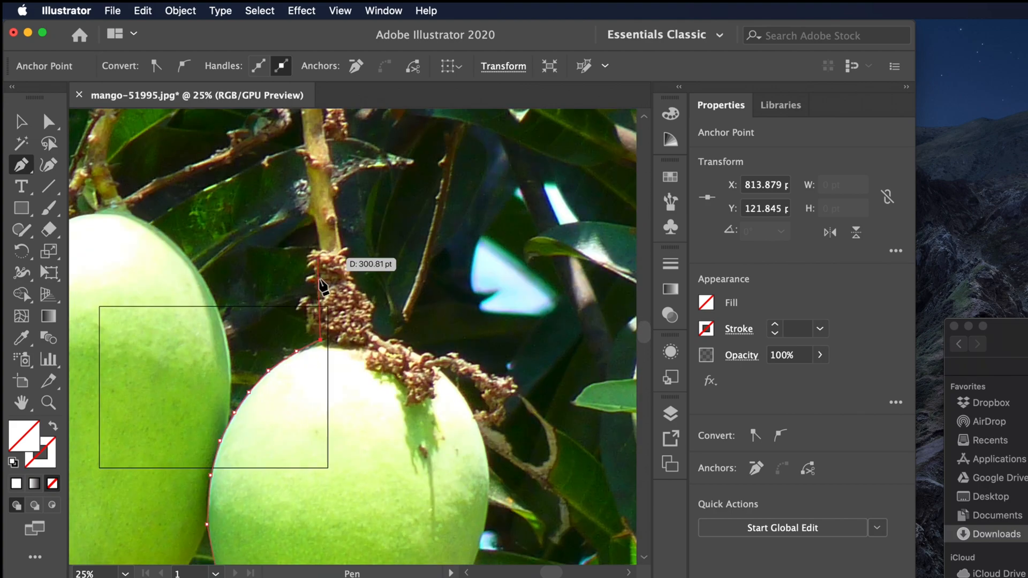
left_click_drag(320, 340, 320, 254)
left_click(318, 236)
left_click(336, 236)
Trace the path down the right side of the brown stem cluster to the start of the side branch
left_click(341, 247)
left_click(345, 265)
left_click(361, 290)
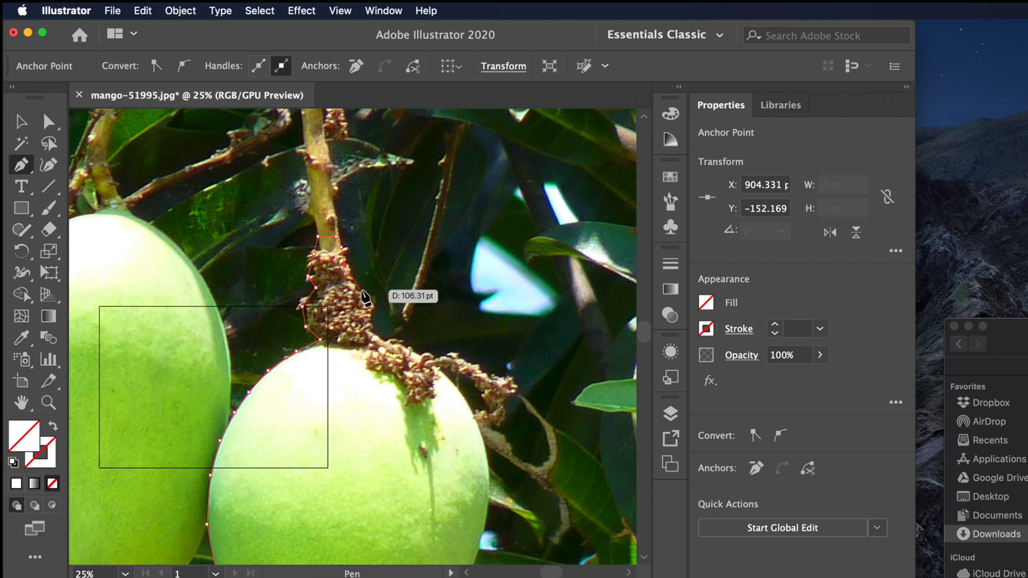
left_click(372, 301)
left_click(373, 317)
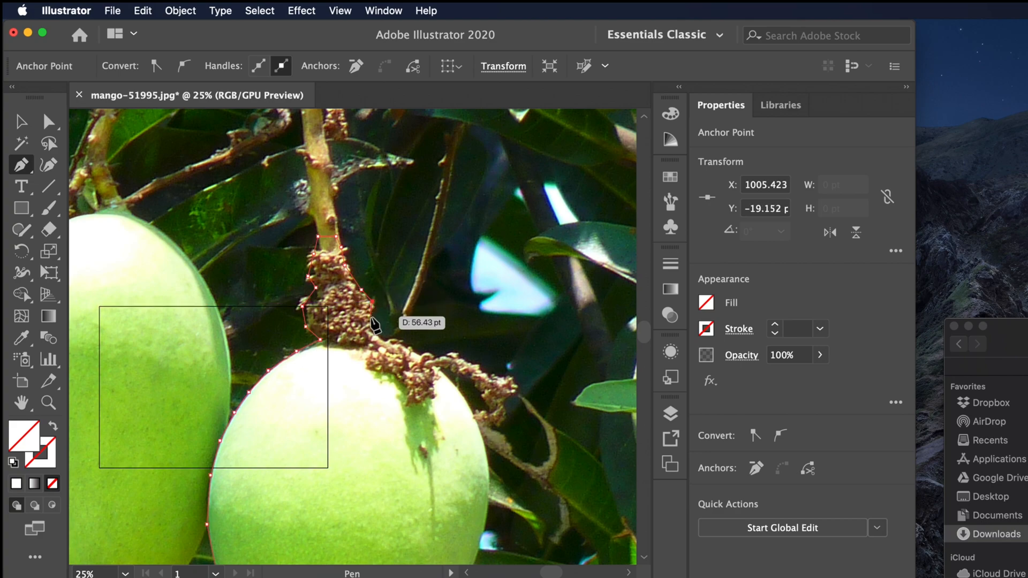
left_click(375, 331)
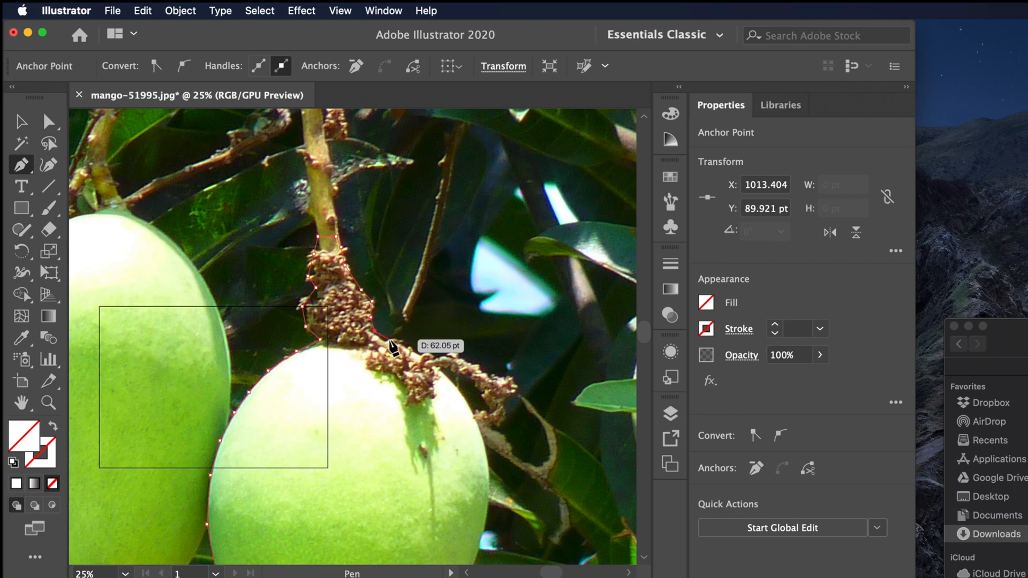
Continue the path along the upper edge of the brown side branch and onto the right mango's upper right edge
left_click(388, 339)
left_click(405, 346)
left_click(421, 353)
left_click(431, 362)
left_click(444, 376)
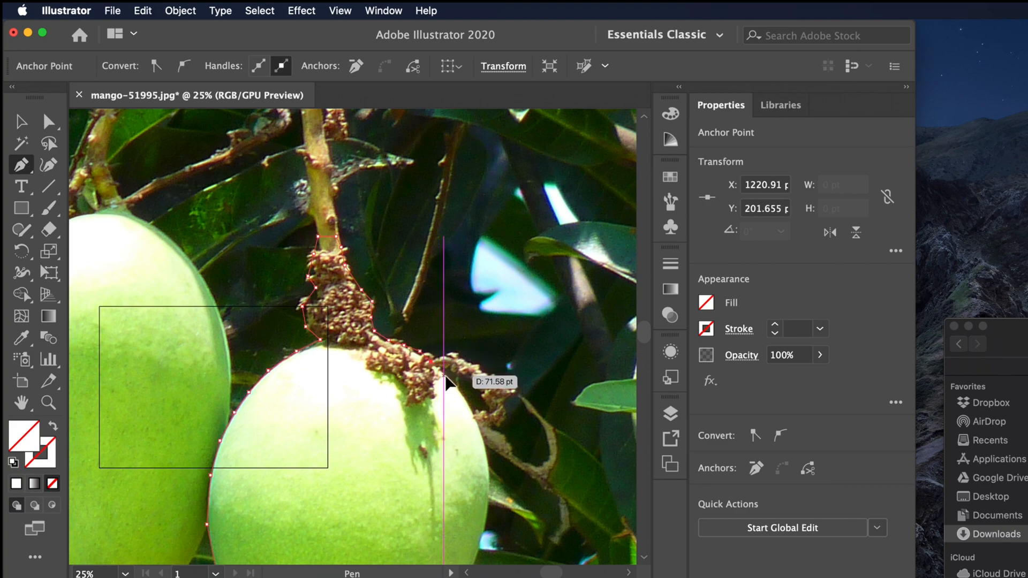
left_click(459, 391)
Extend the path down the right mango's upper right edge to its widest point
scroll(461, 396, "down", 5)
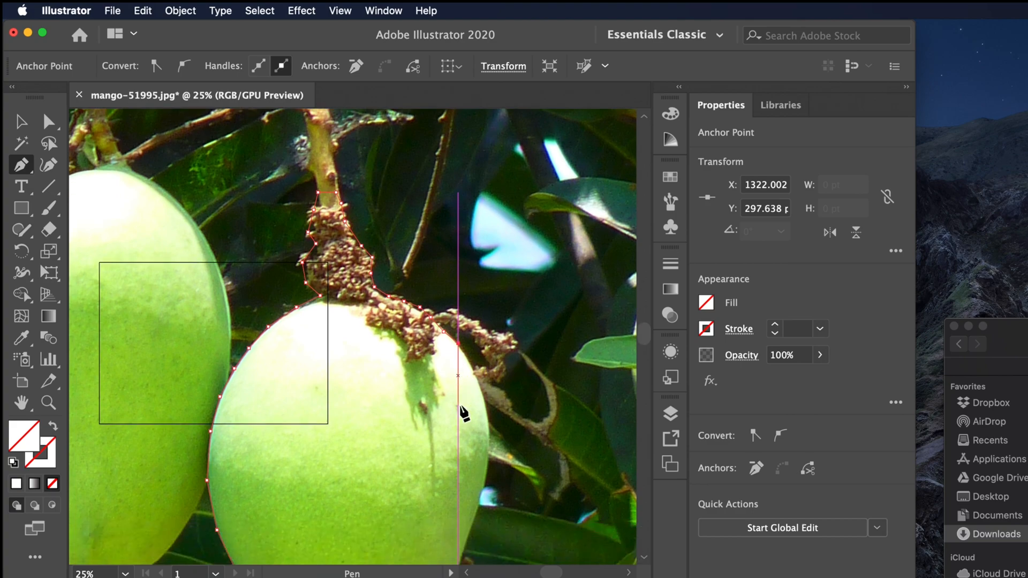
left_click(469, 299)
left_click(478, 318)
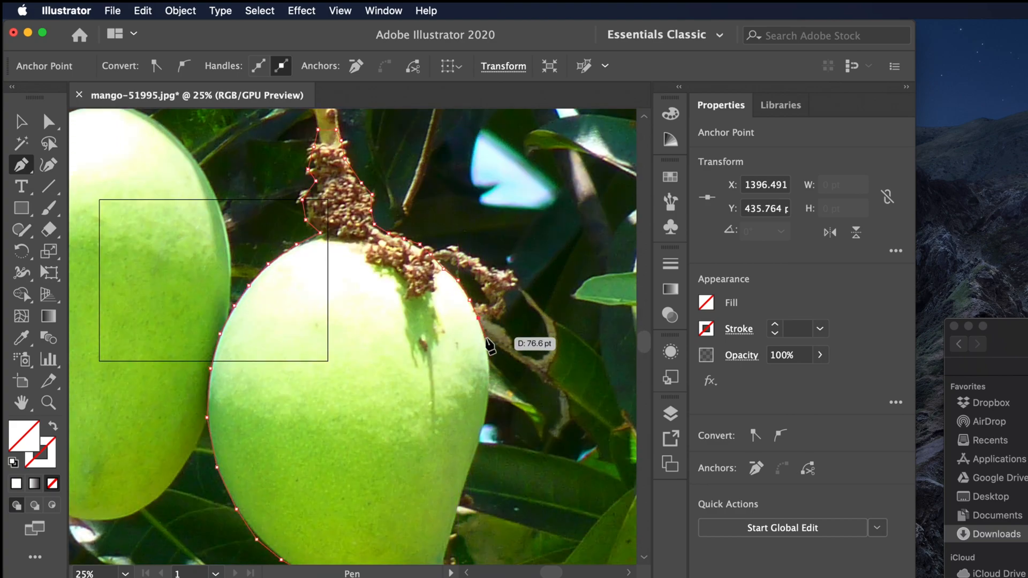
left_click(485, 337)
left_click(489, 365)
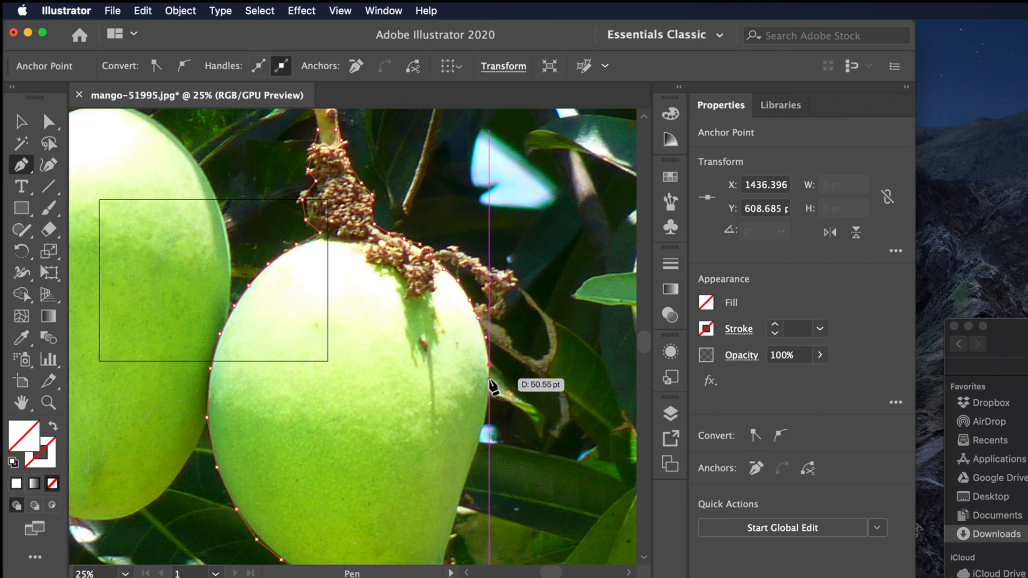
left_click(489, 383)
Trace the path down the right mango's lower right side to just above its pointed tip
scroll(492, 400, "down", 5)
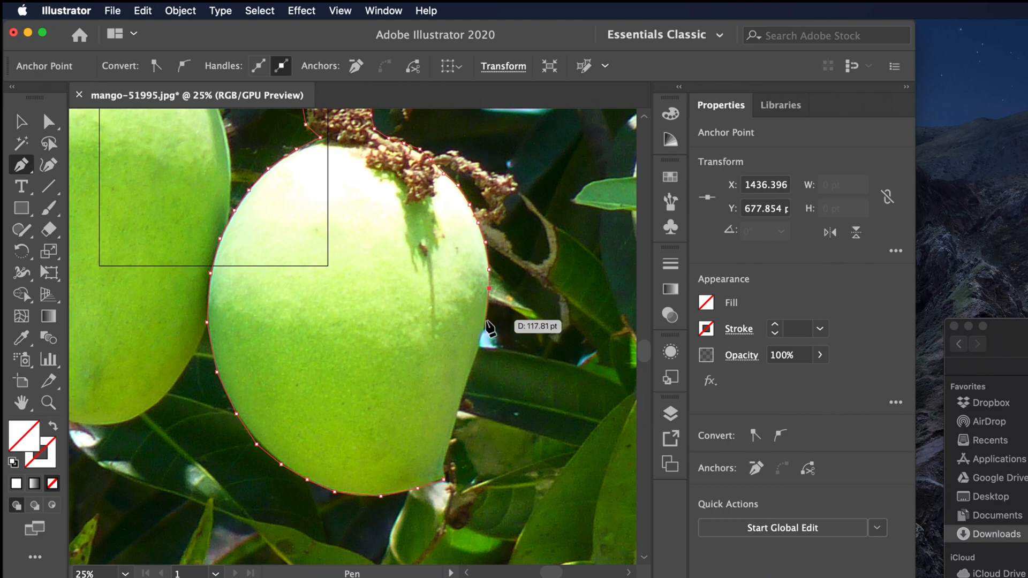
left_click(485, 320)
left_click(477, 352)
left_click(470, 371)
left_click(464, 394)
left_click(458, 413)
left_click(452, 435)
left_click(448, 449)
left_click(445, 461)
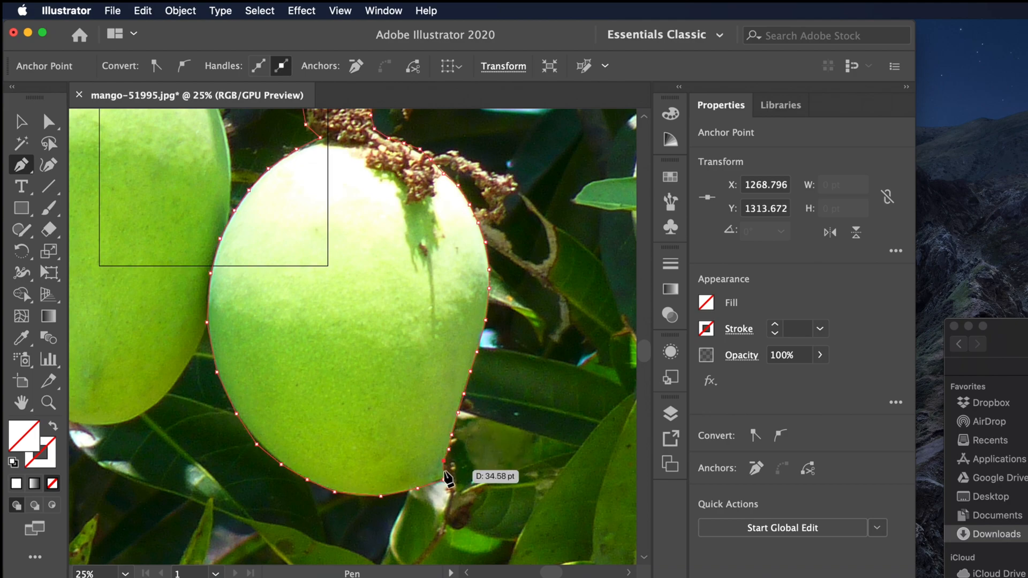
left_click(443, 469)
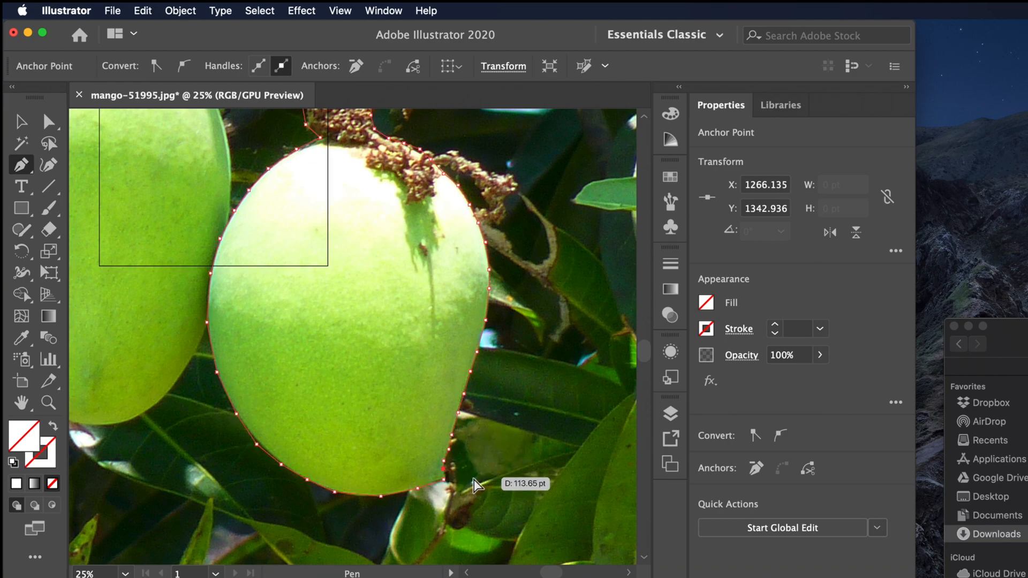
Close the mango path at its starting anchor on the pointed tip
key("super+equal")
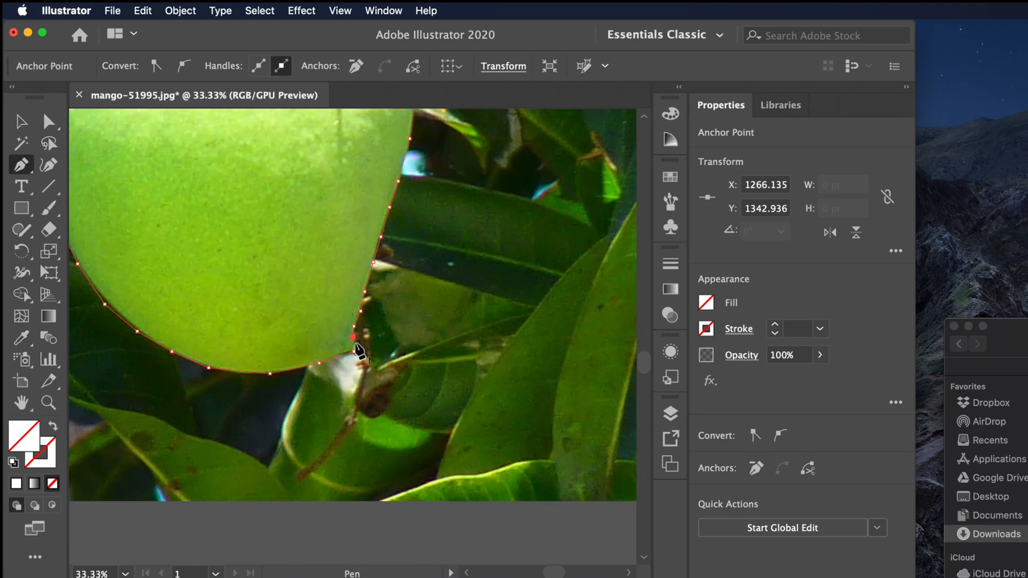
key("super+equal")
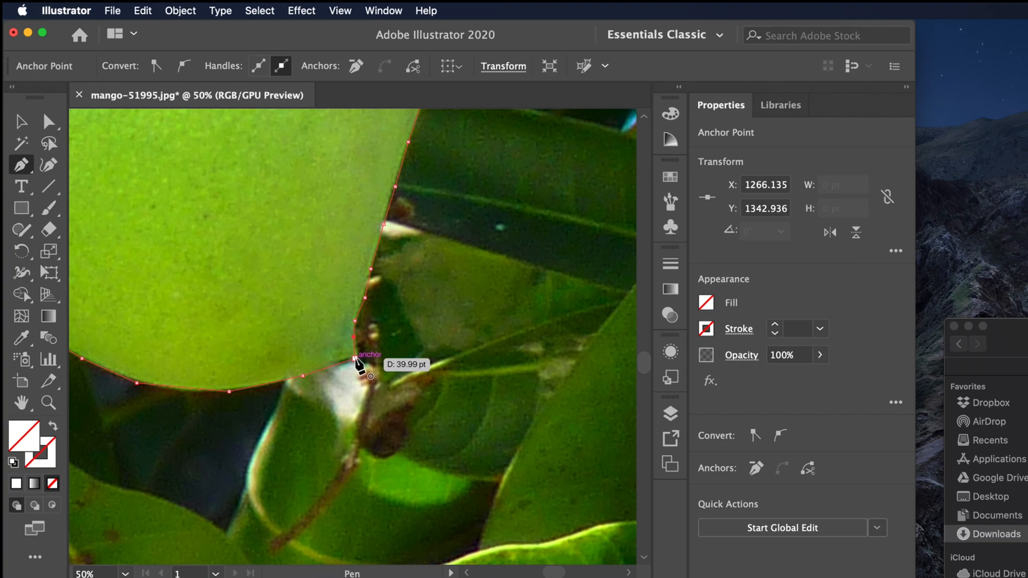
left_click(355, 358)
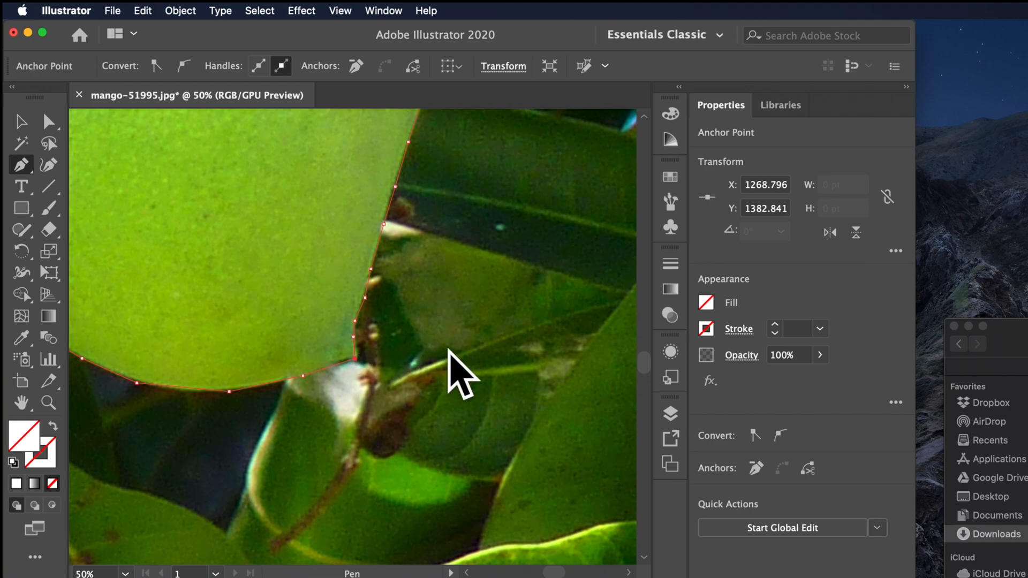
Check the closed outline around the whole right mango and its stem
key("super+minus")
key("super+minus")
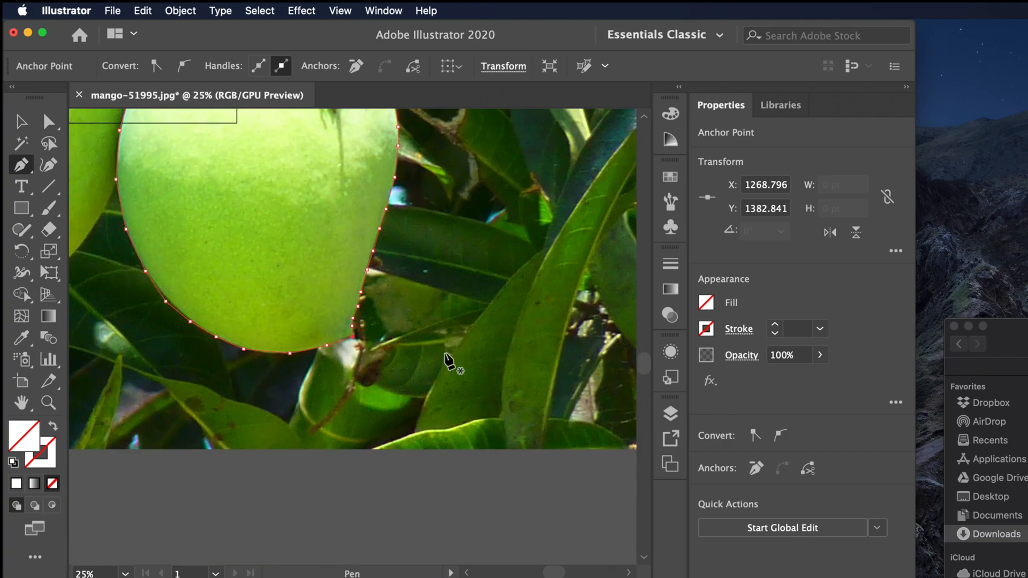
scroll(450, 358, "up", 2)
scroll(450, 358, "up", 5)
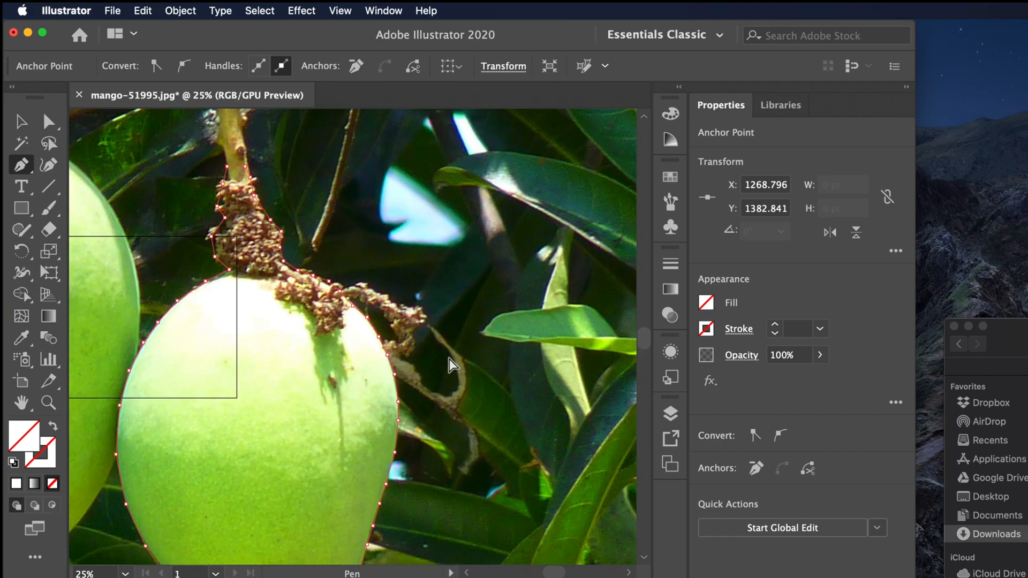
key("super+minus")
scroll(400, 289, "up", 10)
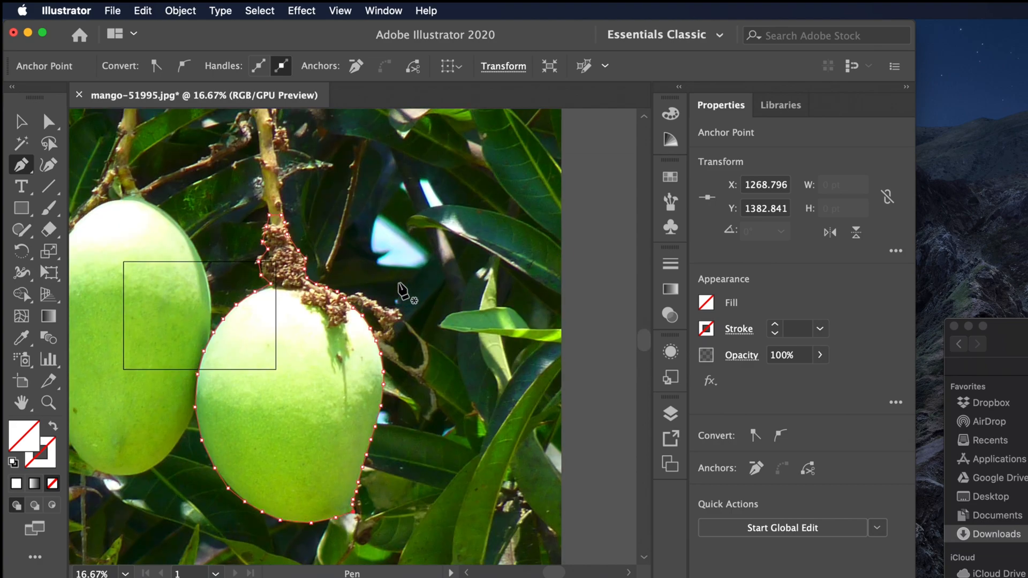
key("super+minus")
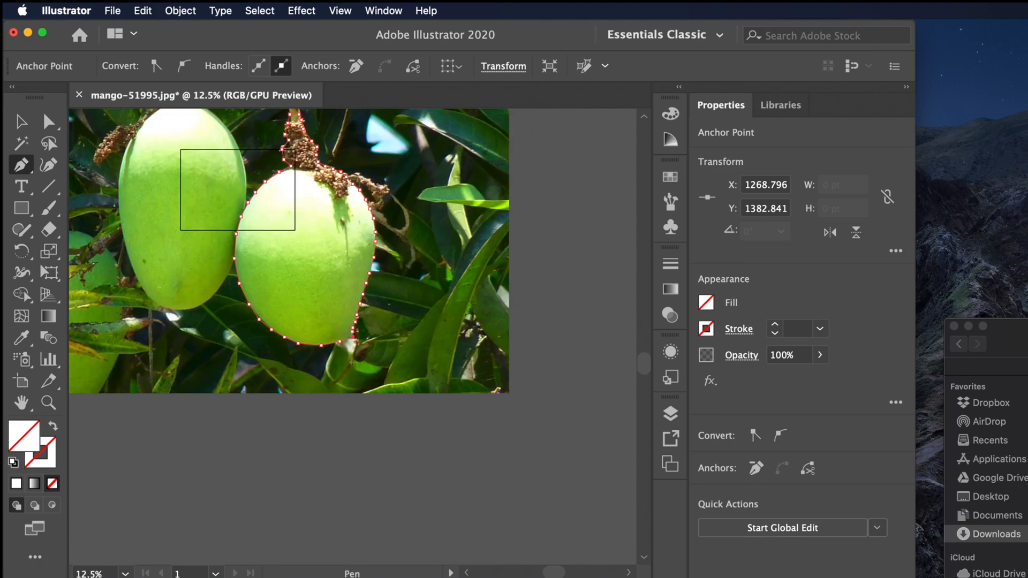
scroll(547, 575, "left", 5)
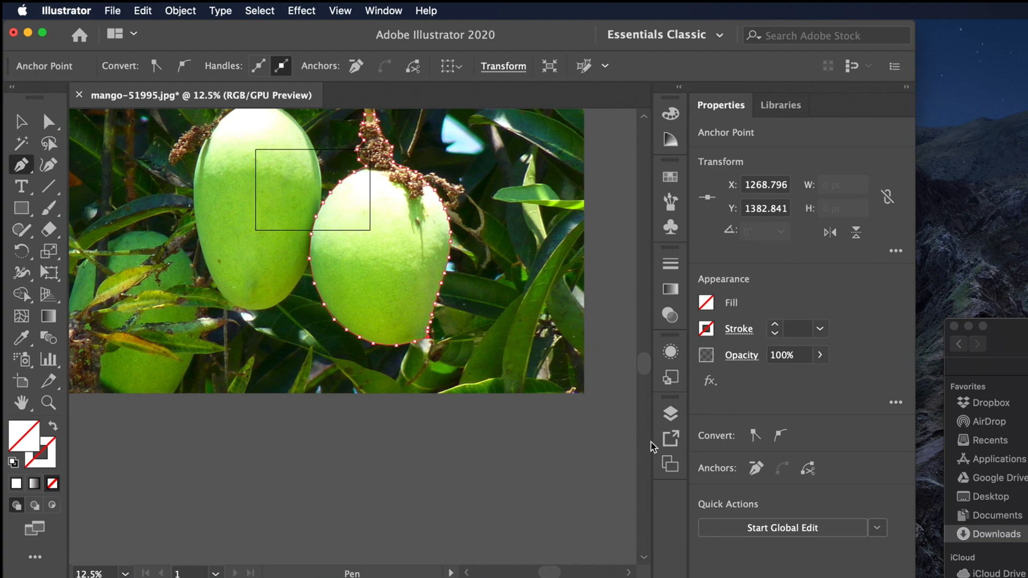
scroll(559, 575, "right", 10)
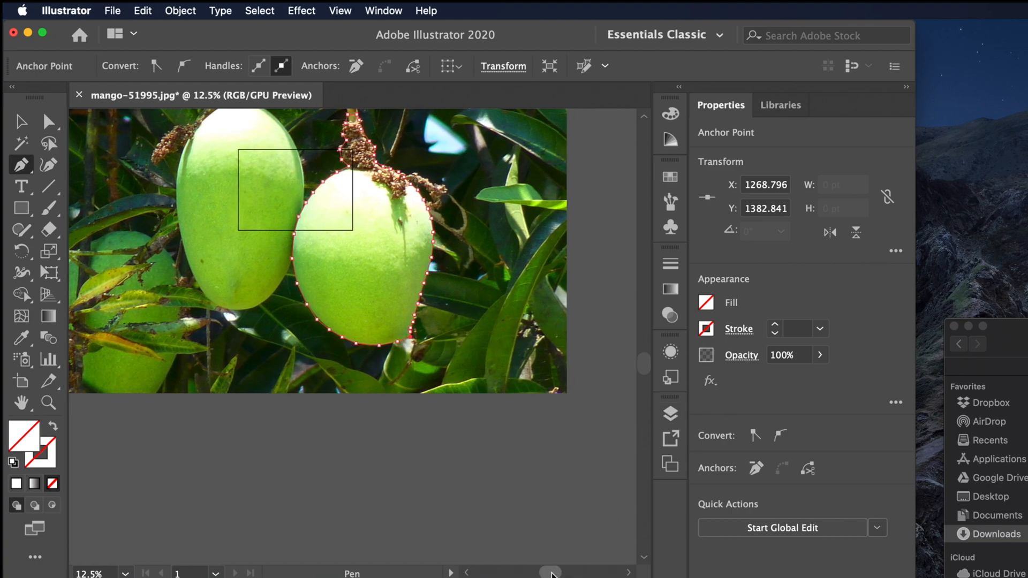
Show the document's layers and switch to the Selection tool for the mango path
left_click(671, 414)
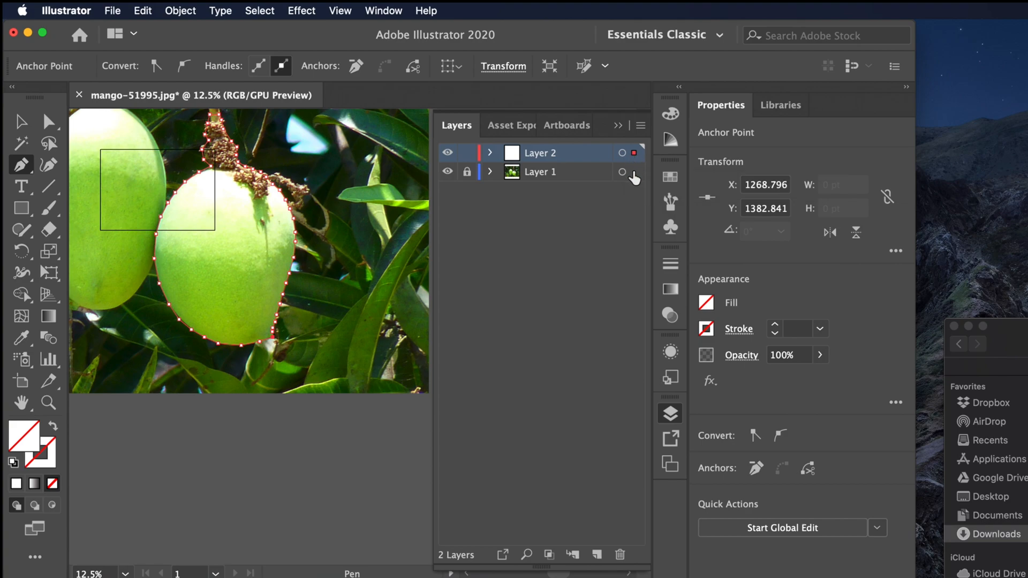
key("super+shift+a")
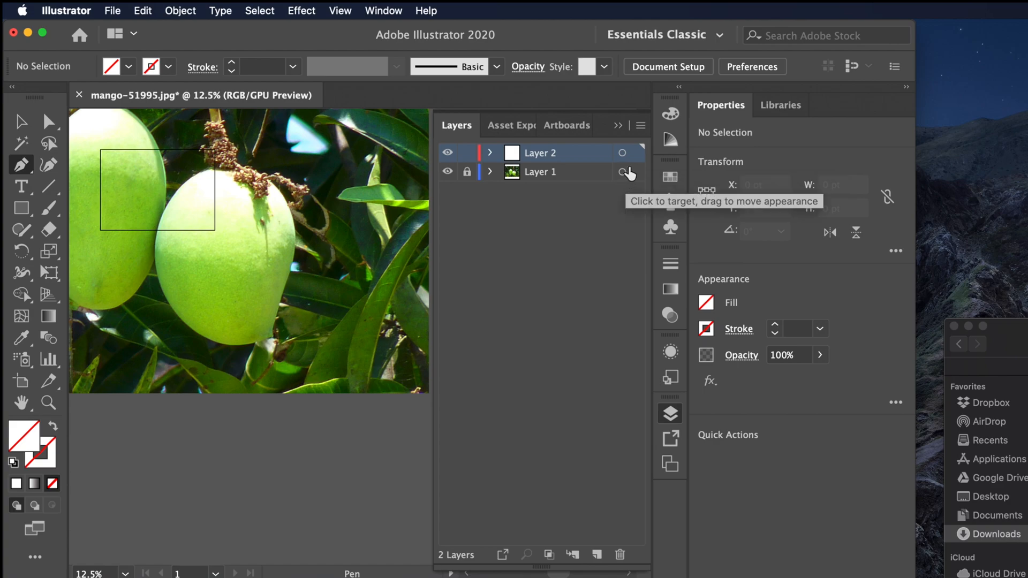
left_click(633, 153)
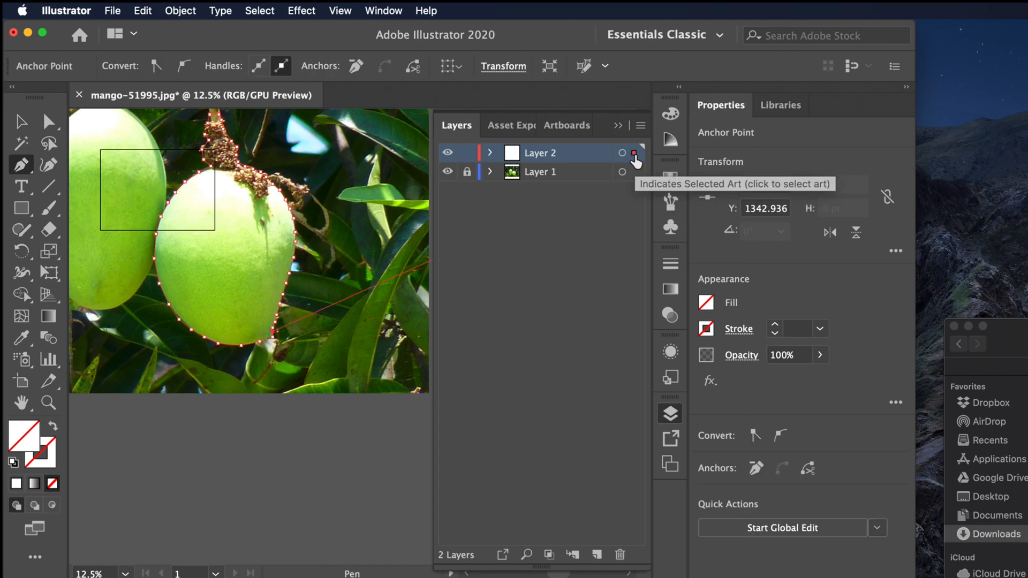
key("v")
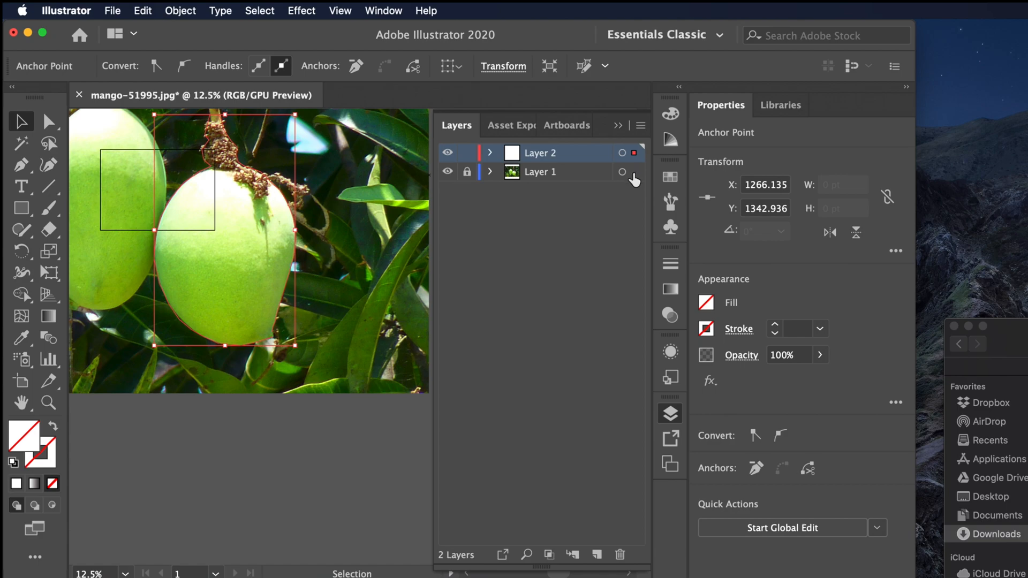
Unlock Layer 1 and move the selected mango path from Layer 2 onto it
left_click(634, 154)
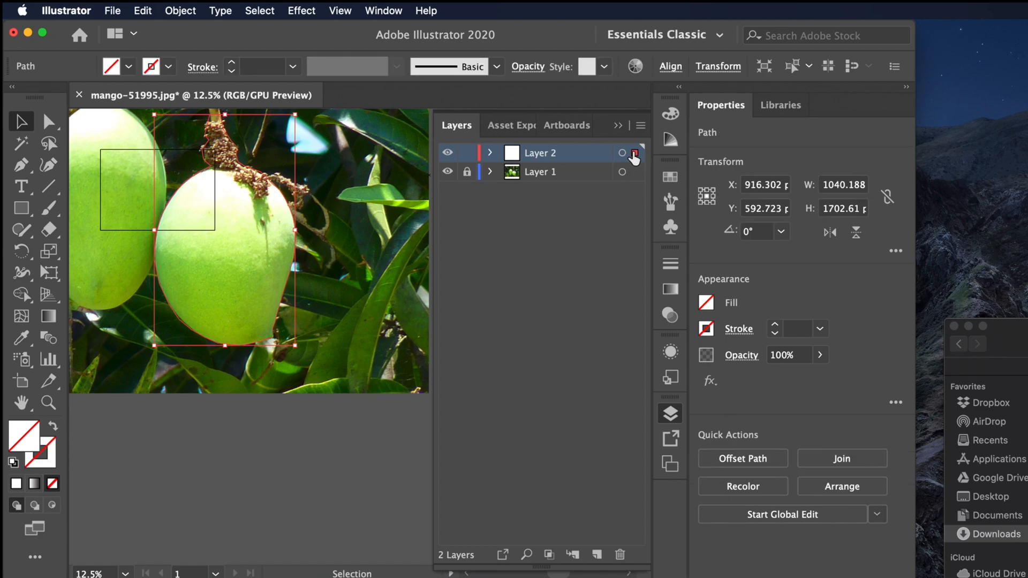
left_click(467, 172)
left_click_drag(634, 158, 640, 182)
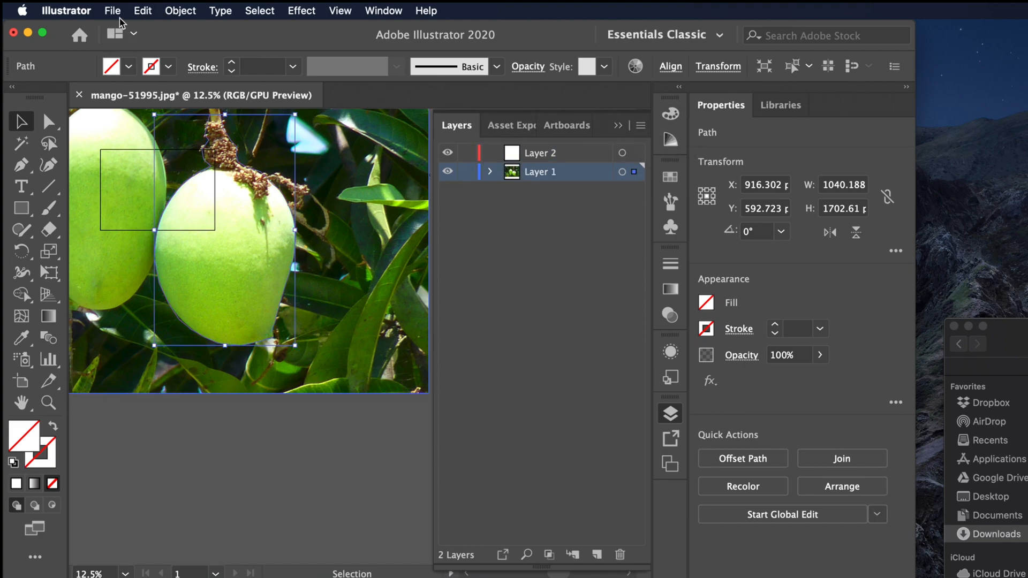
Select all artwork and make a clipping mask from the mango path and the photo
left_click(267, 15)
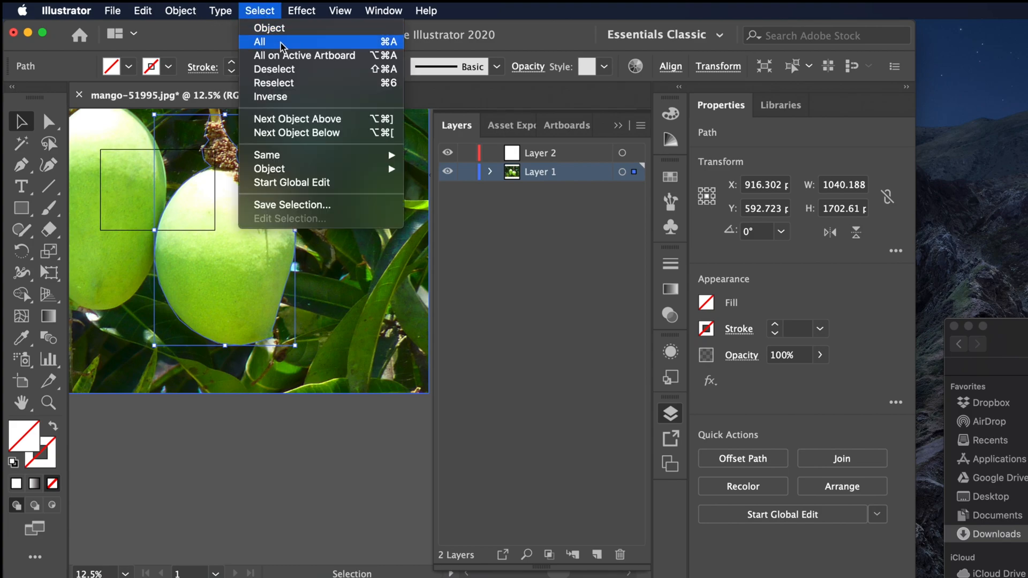
left_click(260, 42)
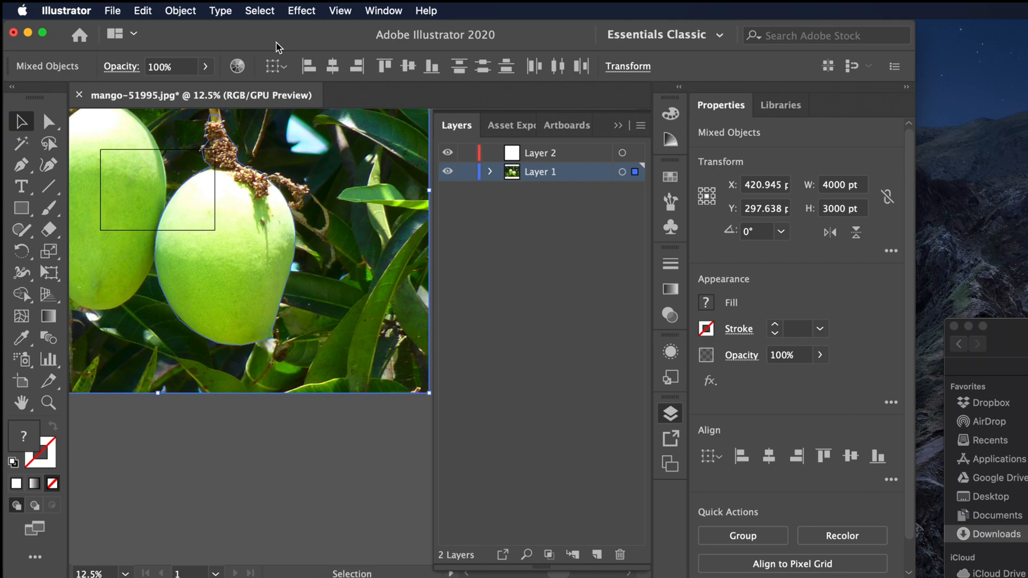
left_click(180, 11)
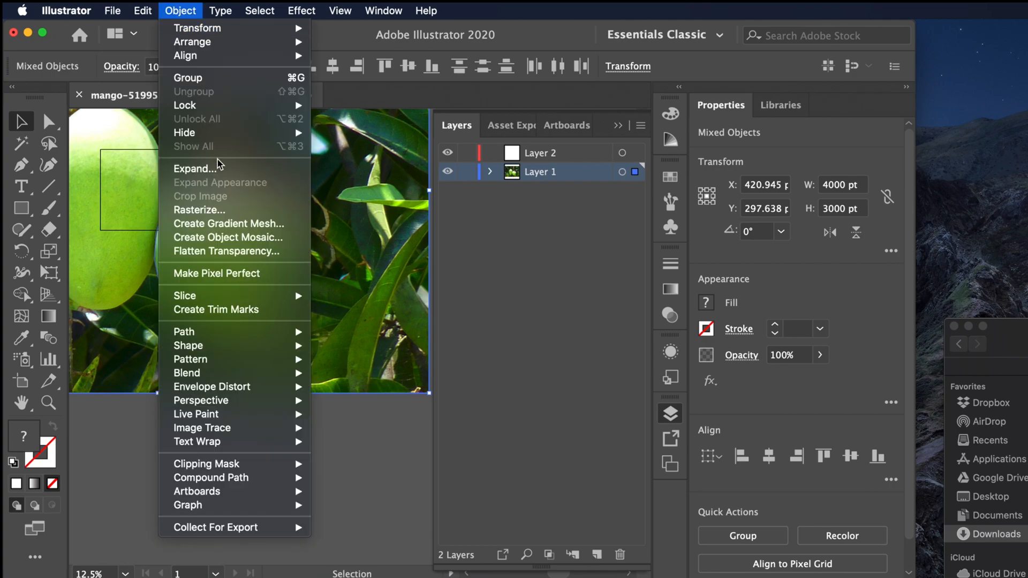
mouse_move(236, 468)
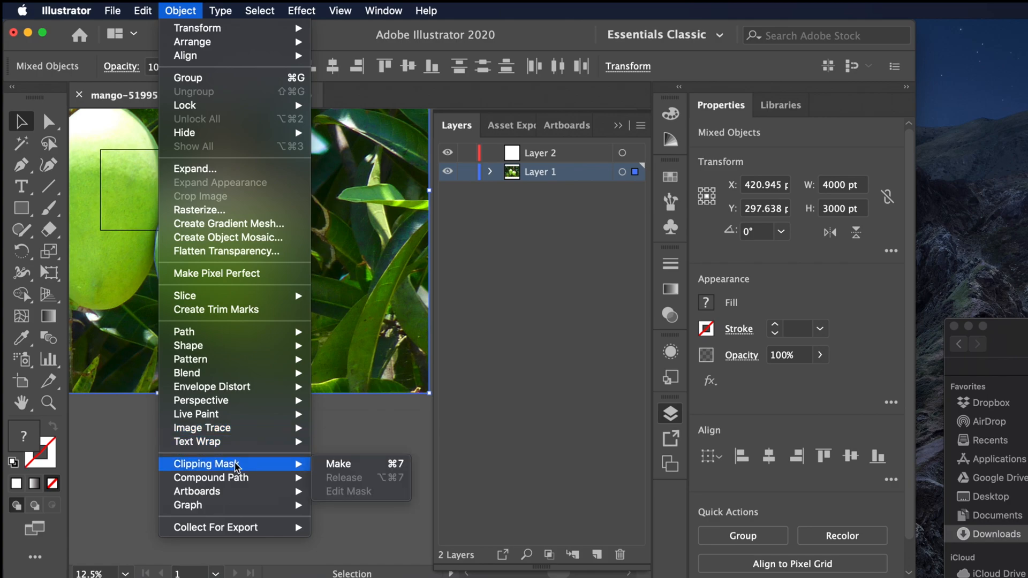
left_click(356, 463)
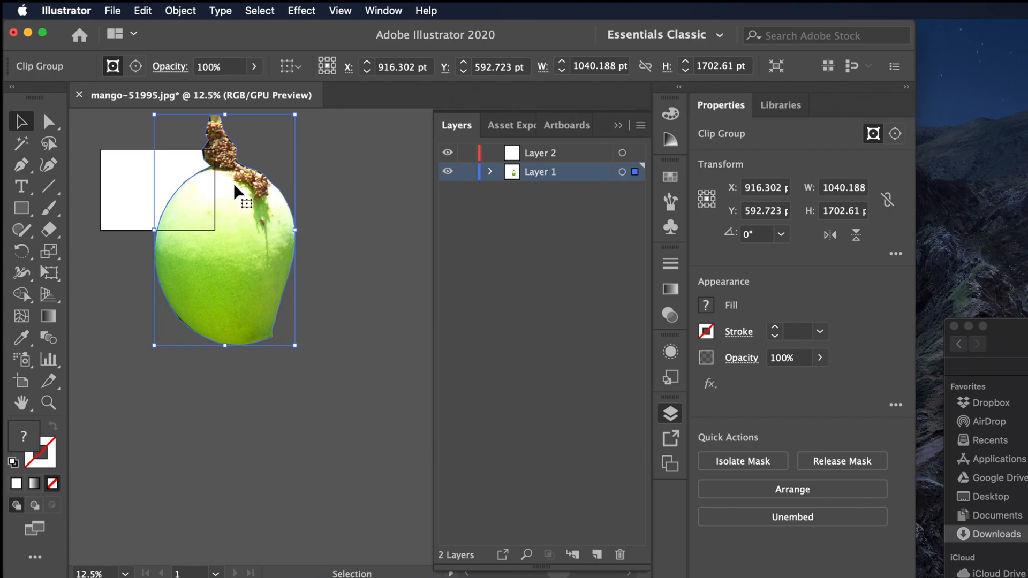
Scale the clipped mango down to about 309 by 505 pt, place it centred on the artboard, and deselect it
left_click_drag(236, 211, 224, 245)
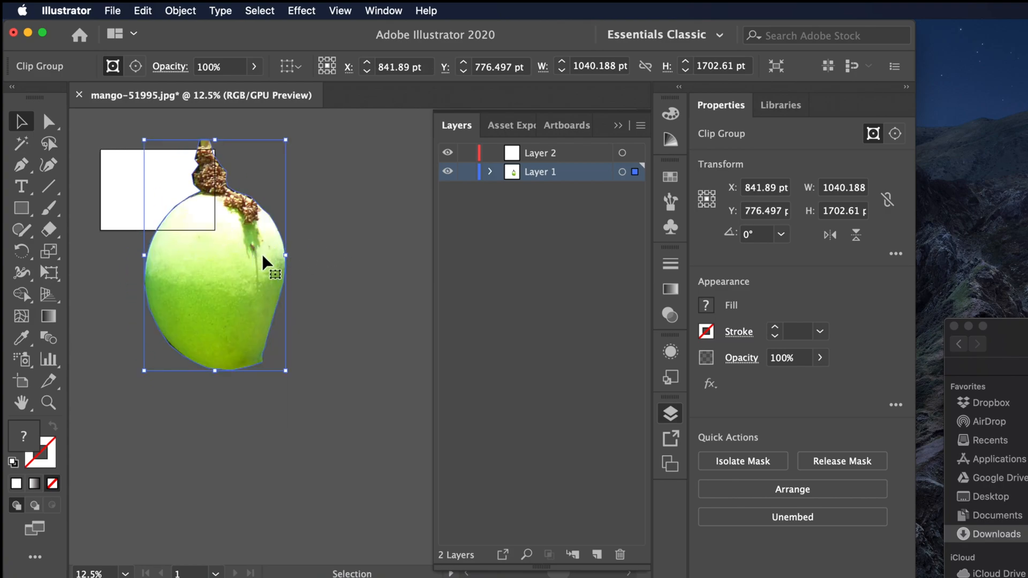
left_click_drag(234, 325, 254, 372)
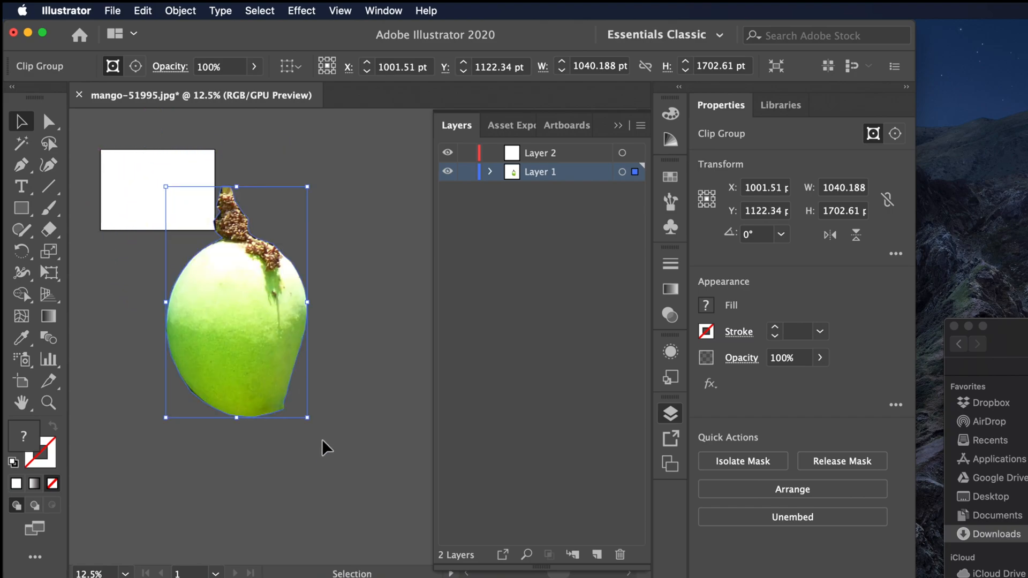
mouse_move(308, 419)
left_mouse_down()
mouse_move(263, 306)
mouse_move(282, 420)
mouse_move(301, 418)
left_mouse_up()
key("super+z")
left_click_drag(309, 419, 210, 269)
left_click_drag(188, 219, 159, 188)
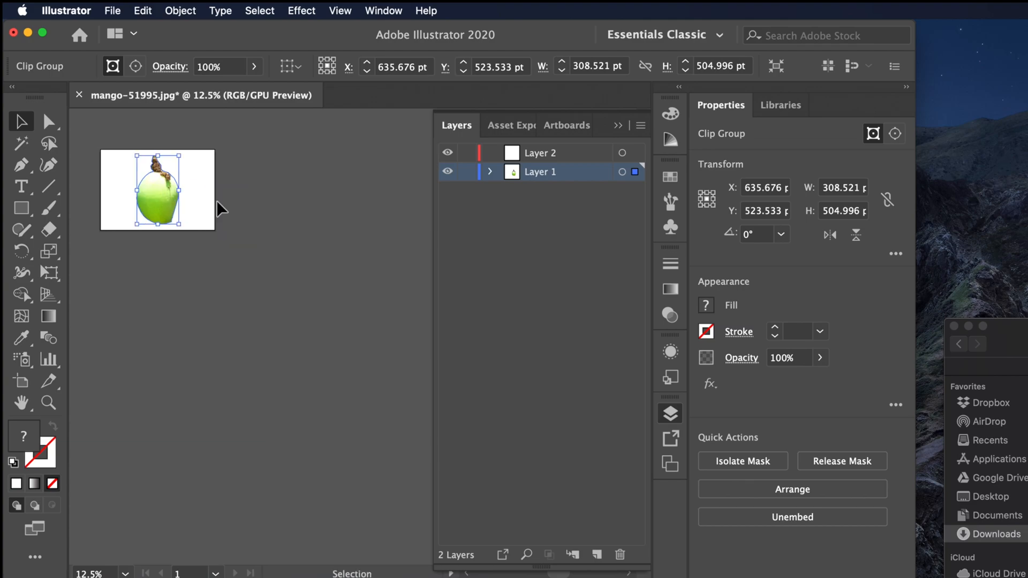
left_click(251, 217)
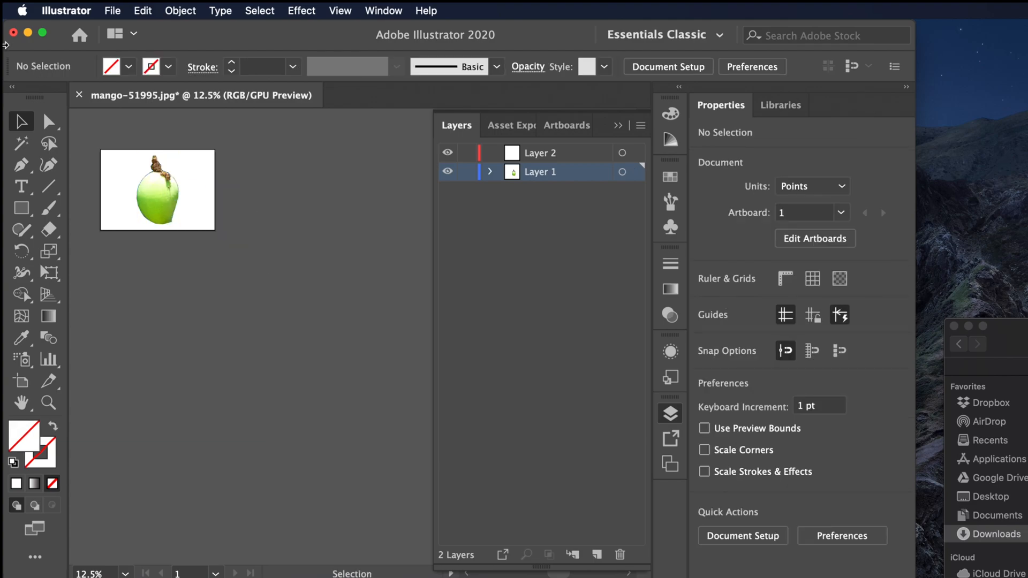
Export the artwork to the Downloads folder in PNG format with the file name Mango
left_click(114, 11)
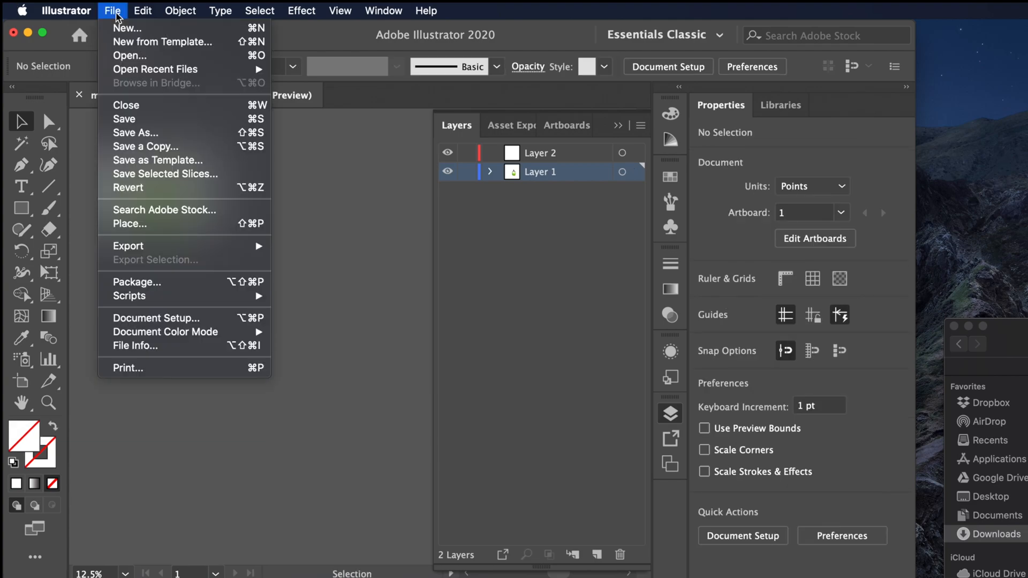
mouse_move(177, 248)
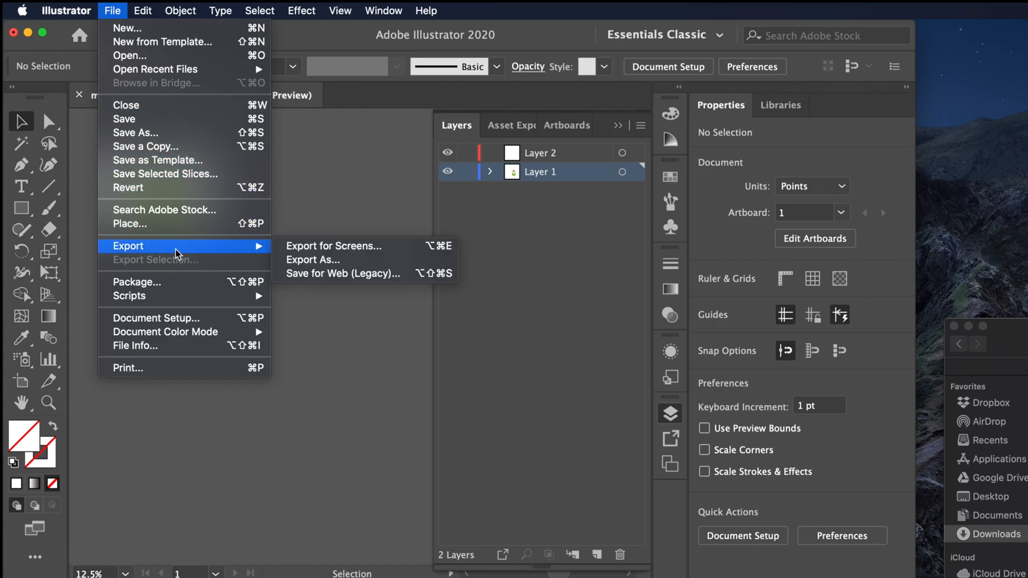
left_click(341, 264)
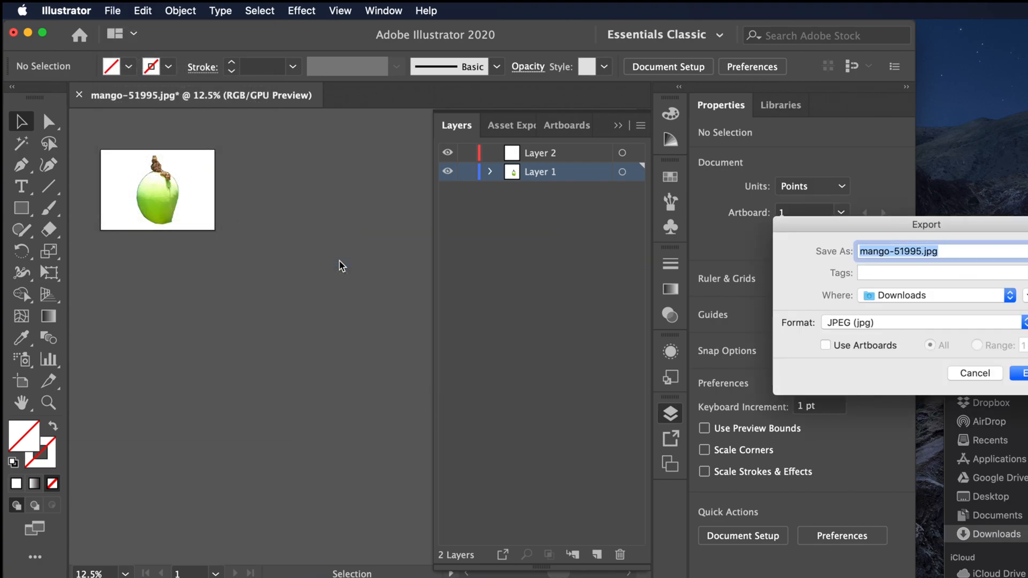
left_click_drag(950, 229, 436, 212)
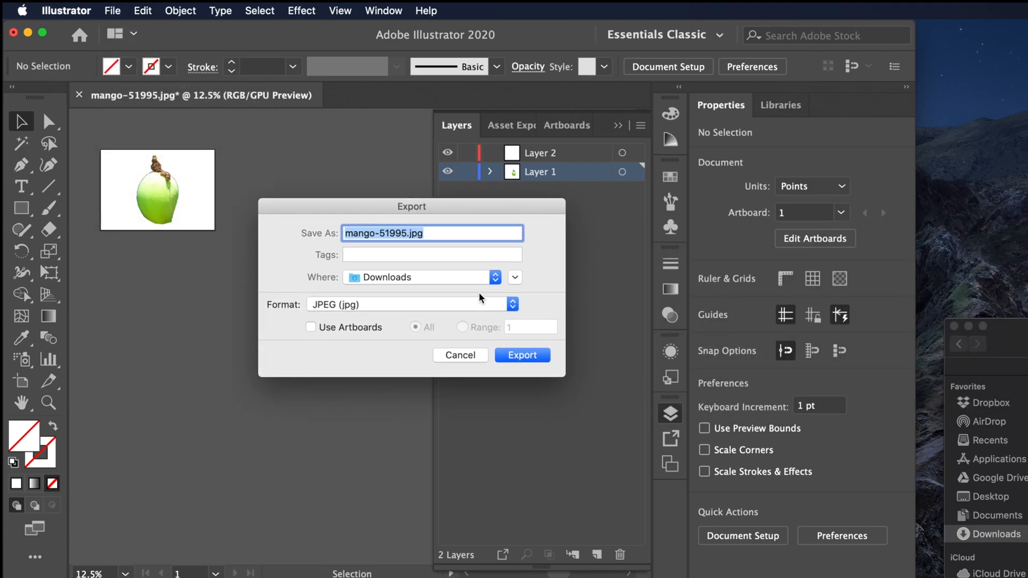
left_click(514, 306)
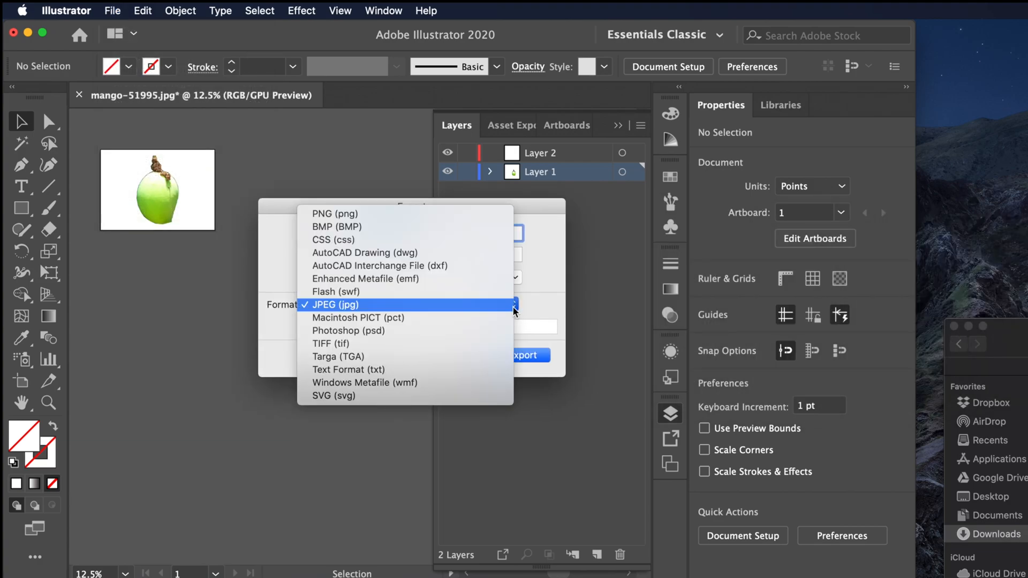
left_click(395, 214)
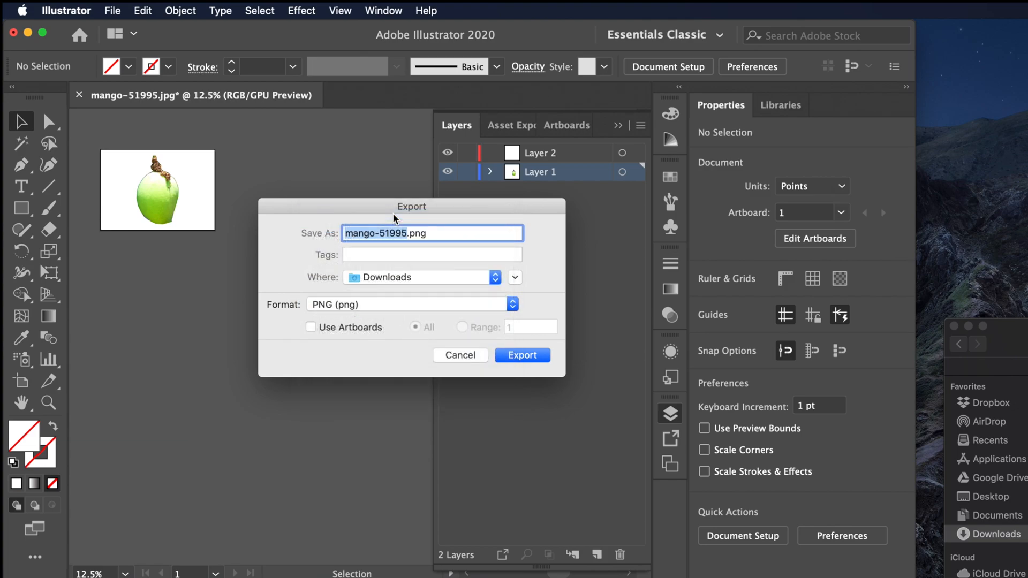
left_click_drag(438, 235, 329, 224)
type("Mango")
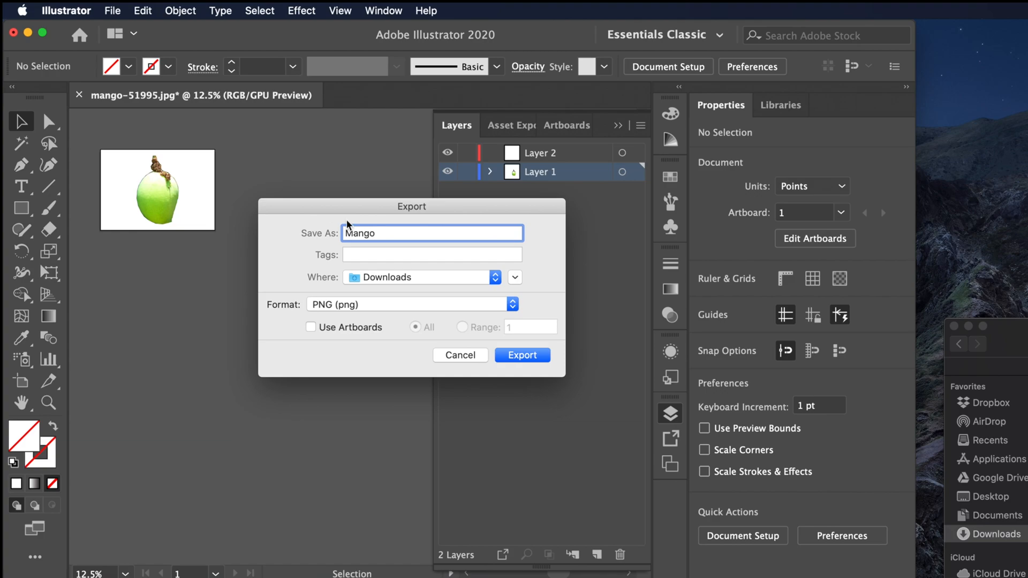
left_click(522, 355)
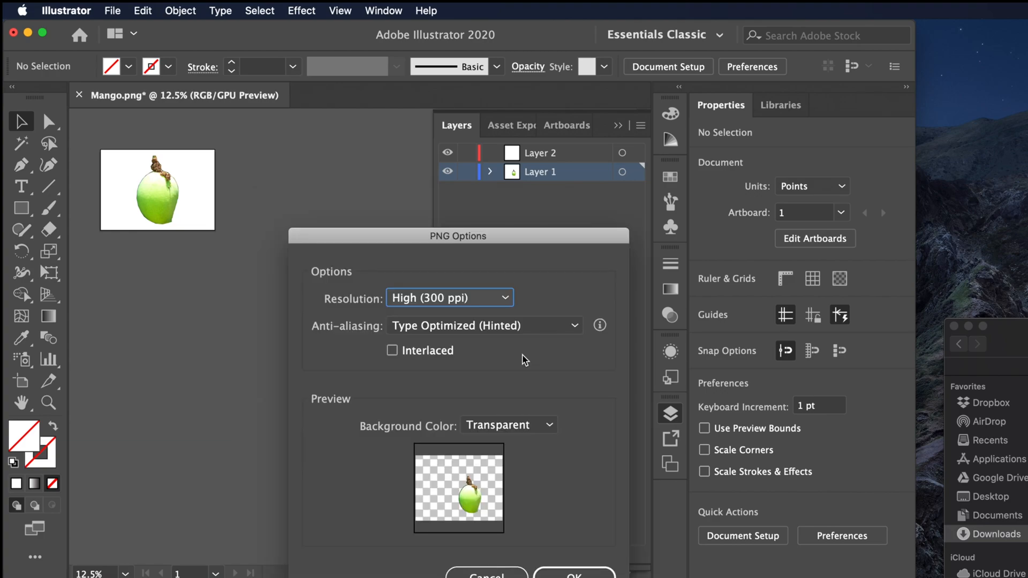
Finish the PNG export at High (300 ppi) resolution with Type Optimized anti-aliasing and a transparent background
left_click_drag(435, 243, 406, 195)
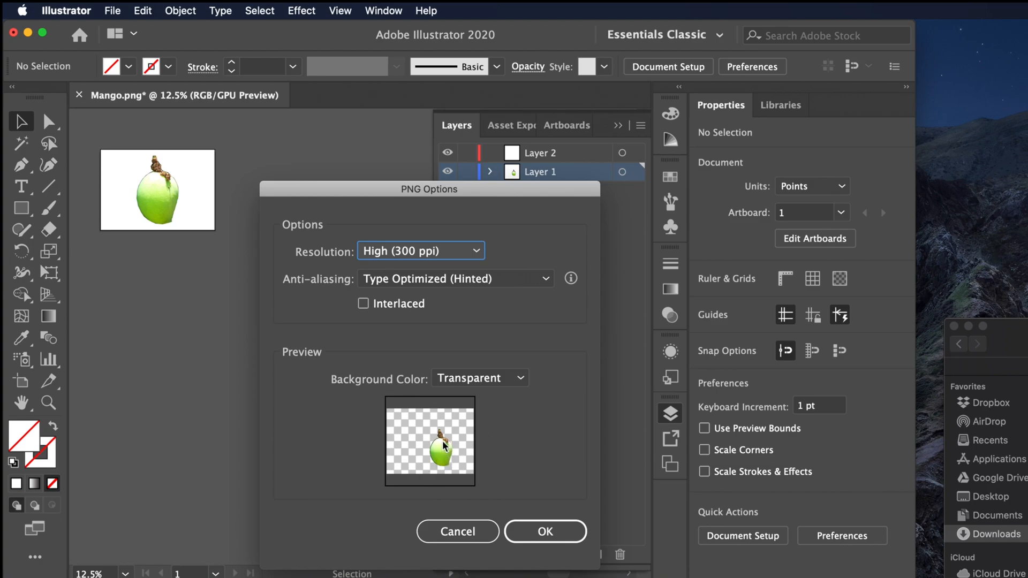
left_click(477, 252)
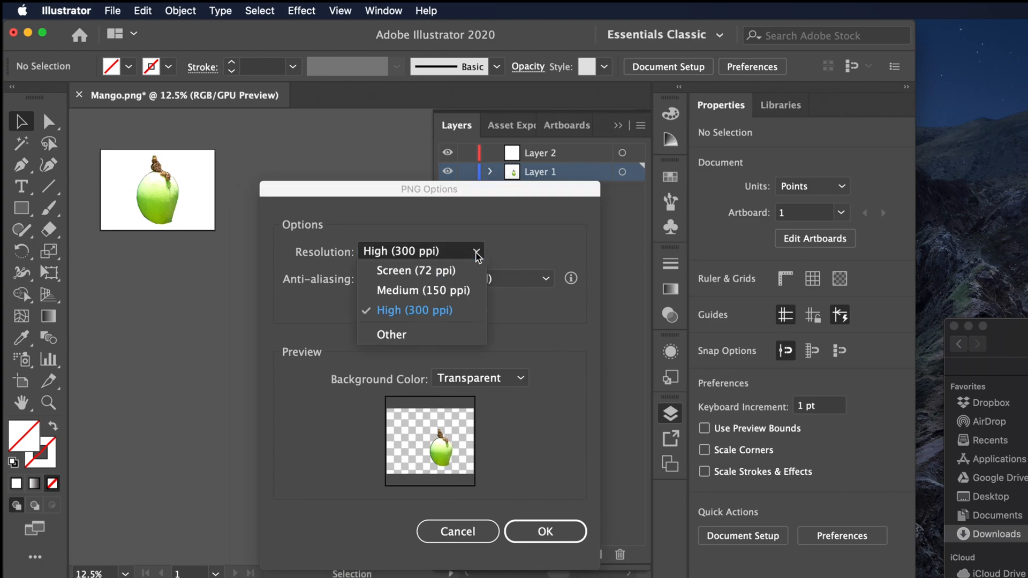
left_click(476, 254)
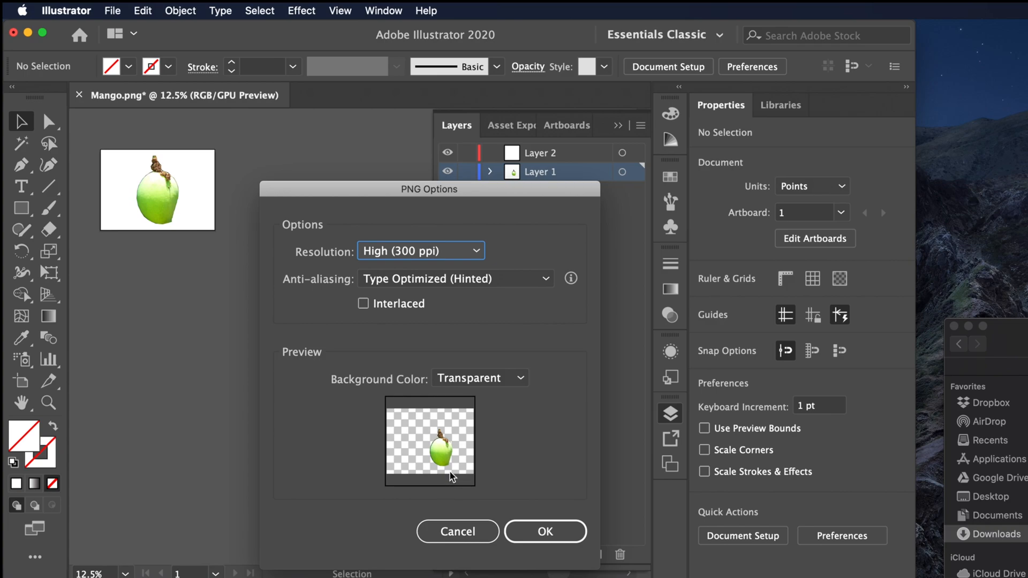
left_click(549, 533)
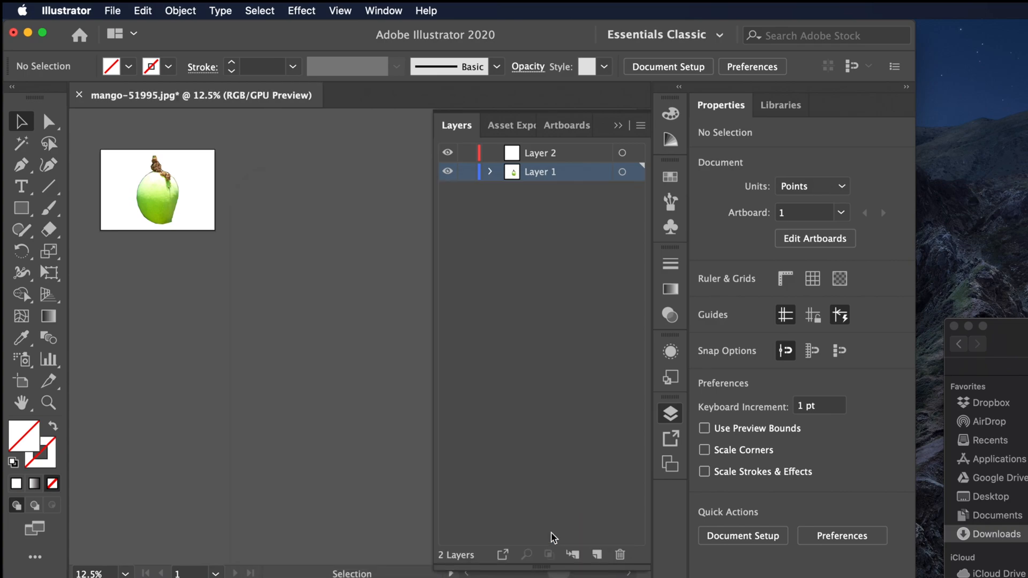
Switch to Finder's Downloads folder and open the exported Mango.png in Preview
left_click(995, 343)
left_click_drag(995, 343, 316, 160)
double_click(402, 218)
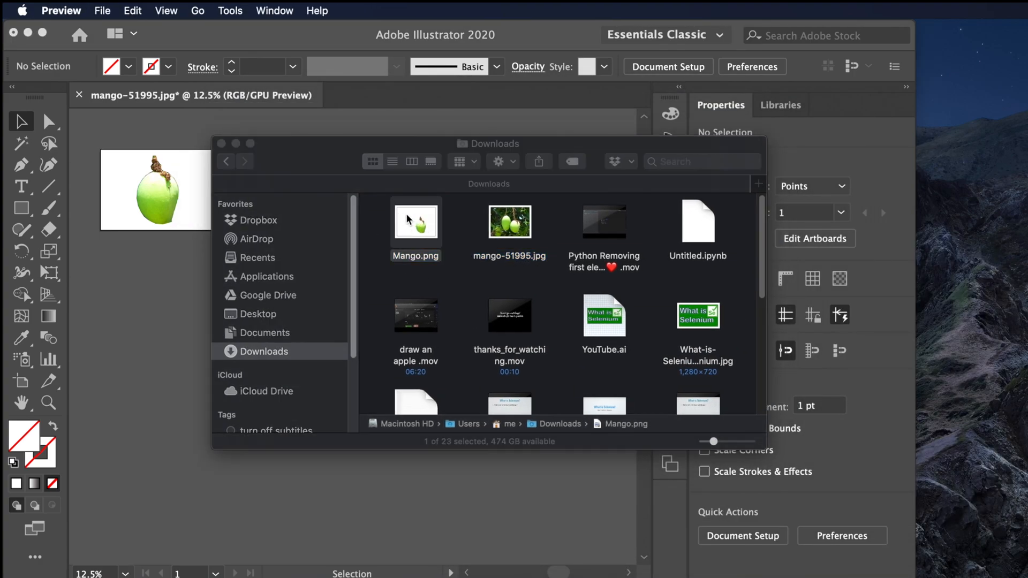
Examine the edges and the transparent background of the exported mango cutout up close and as a whole, then close the image
scroll(583, 346, "up", 5)
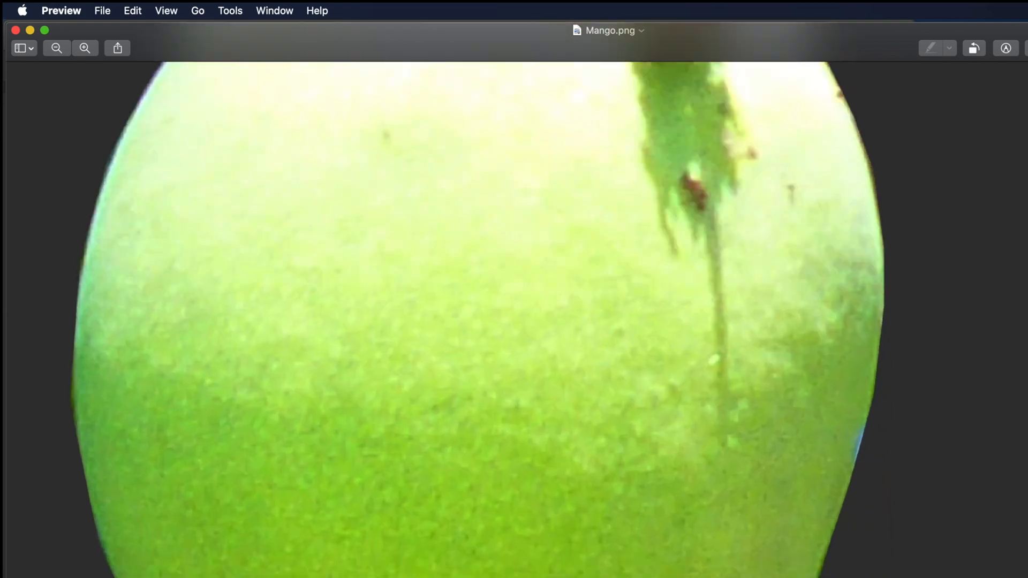
scroll(583, 346, "up", 5)
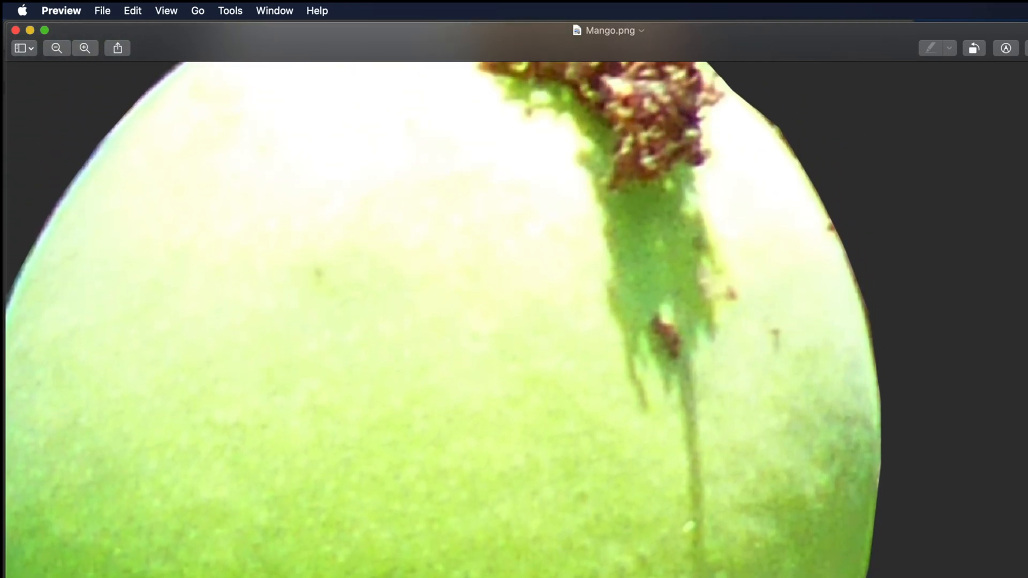
scroll(583, 346, "down", 5)
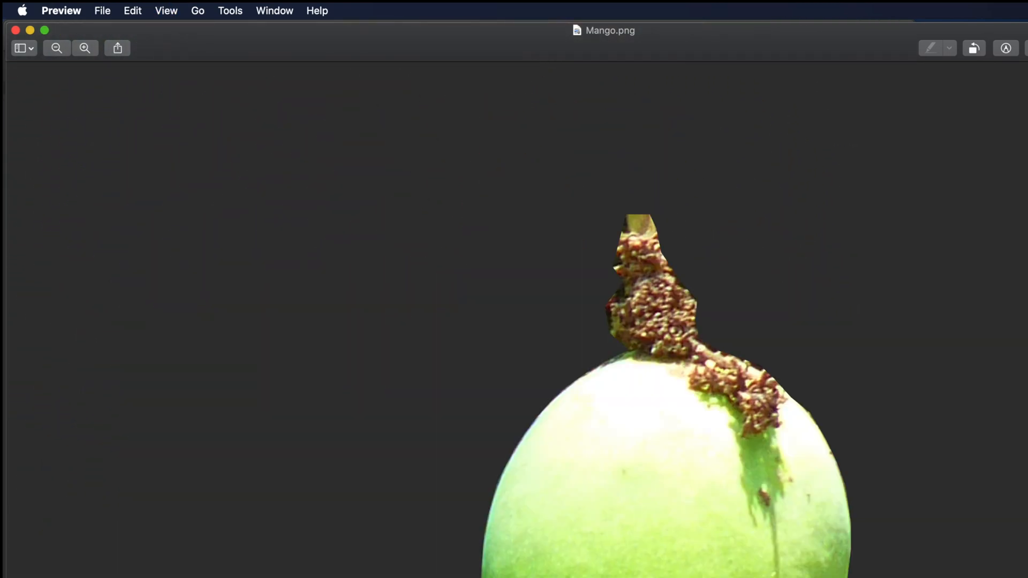
left_click_drag(1027, 577, 895, 550)
left_click_drag(676, 240, 633, 316)
left_click_drag(891, 371, 888, 305)
key("super+minus")
key("super+minus")
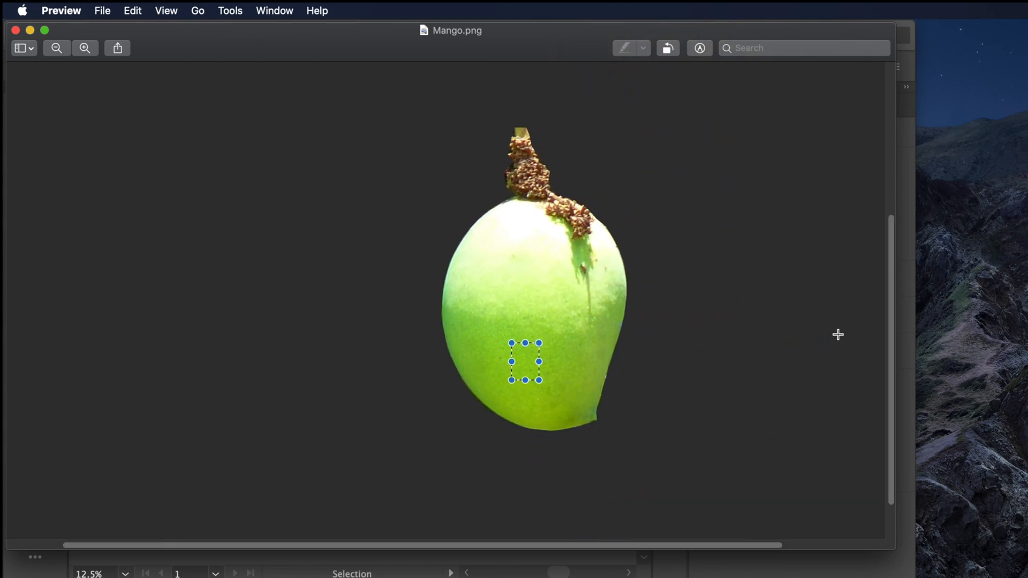
left_click(786, 301)
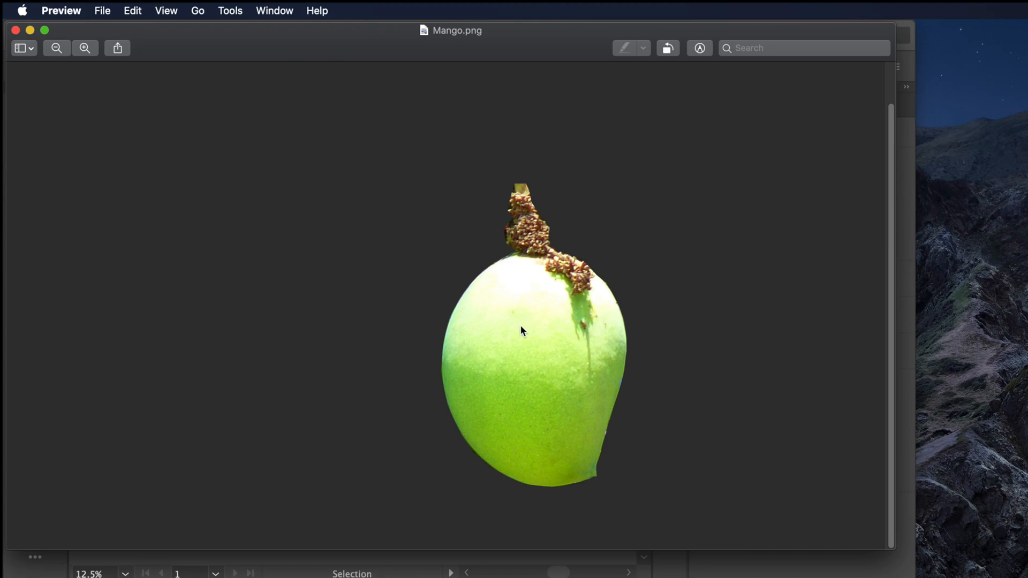
left_click(17, 31)
Reopen Mango.png from the Downloads folder, view the whole cutout in a resized window, and close it again
double_click(414, 229)
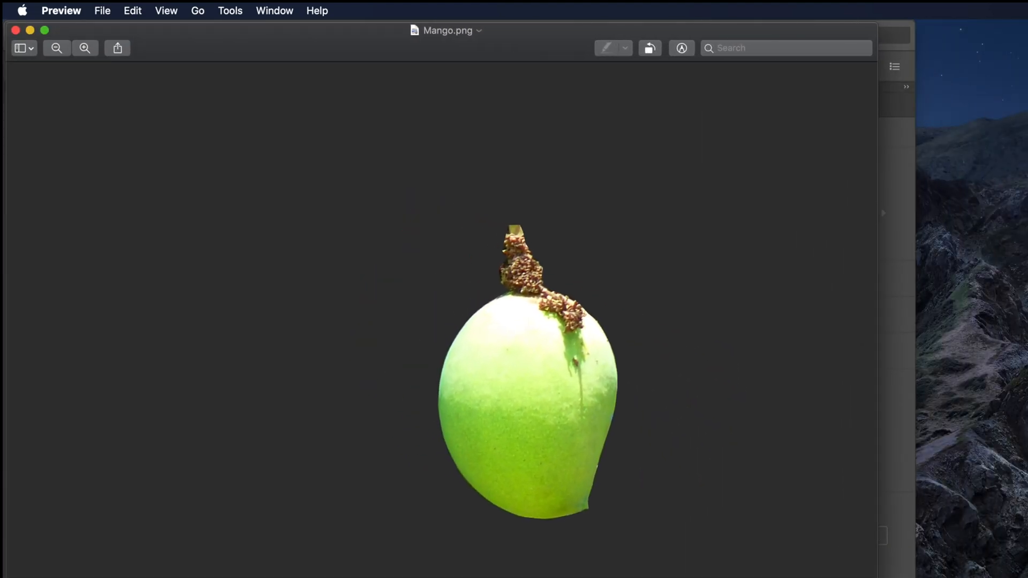
left_click_drag(898, 575, 901, 573)
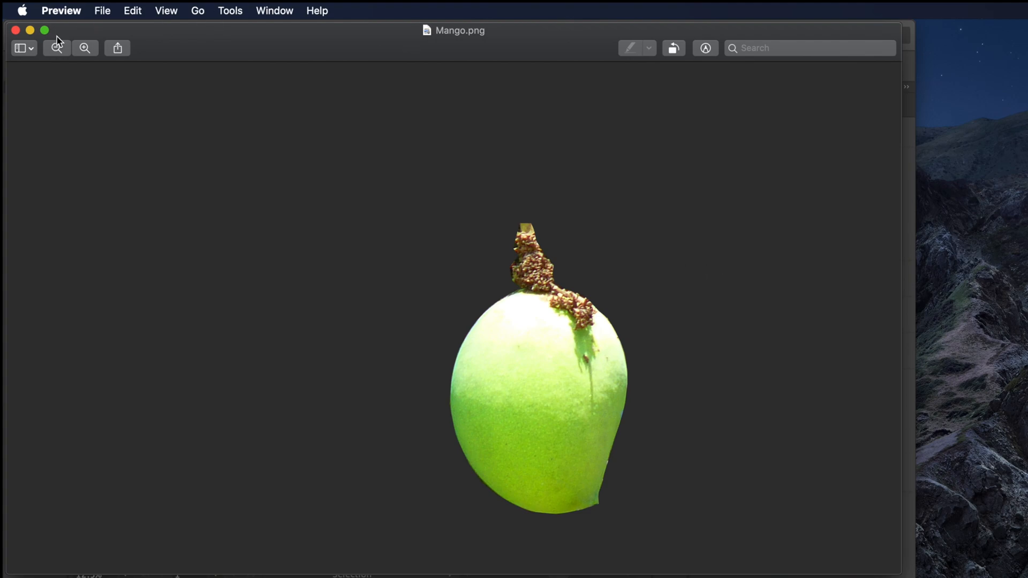
left_click(11, 30)
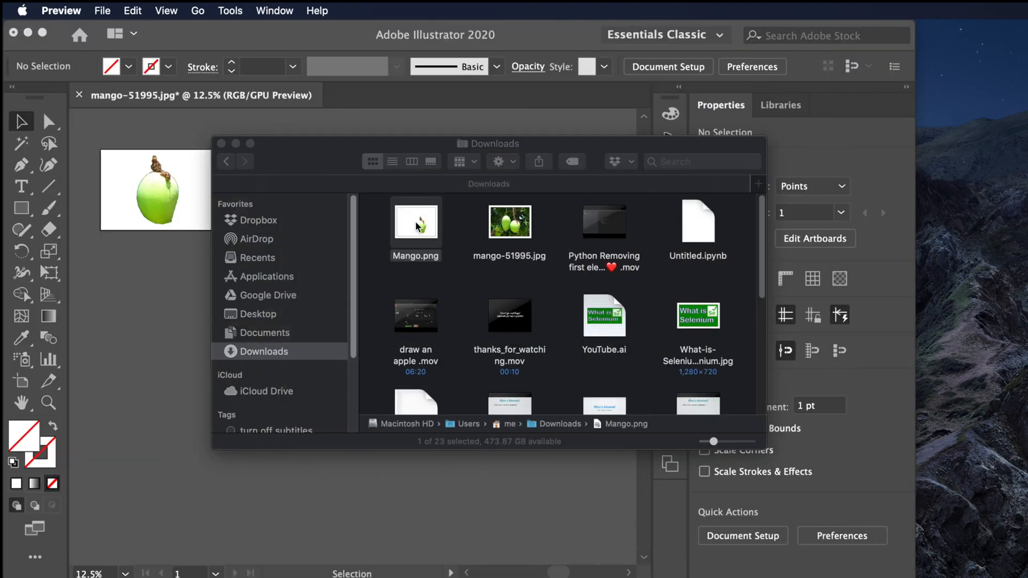